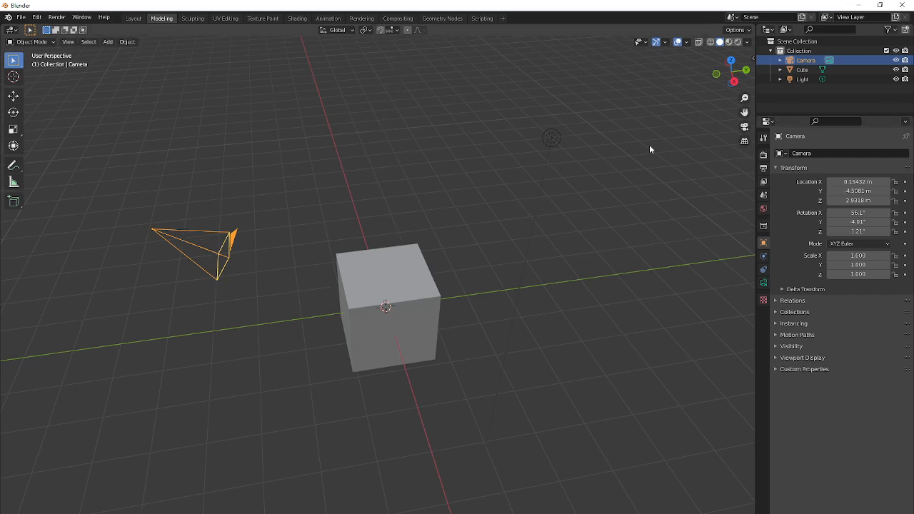
Step: Show the camera's transform values and reset its location to 0 m and rotation to 0° on all axes
key(n)
key(n)
key(n)
key(n)
key(n)
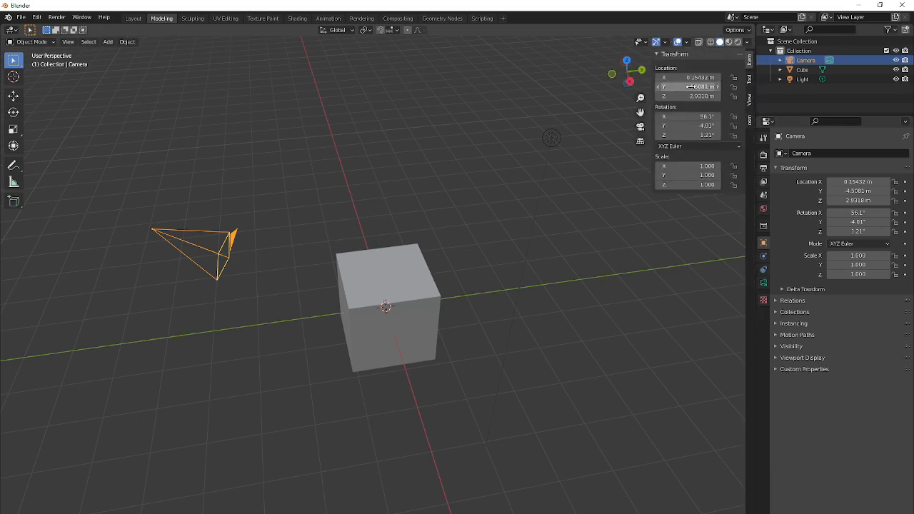
key(BackSpace)
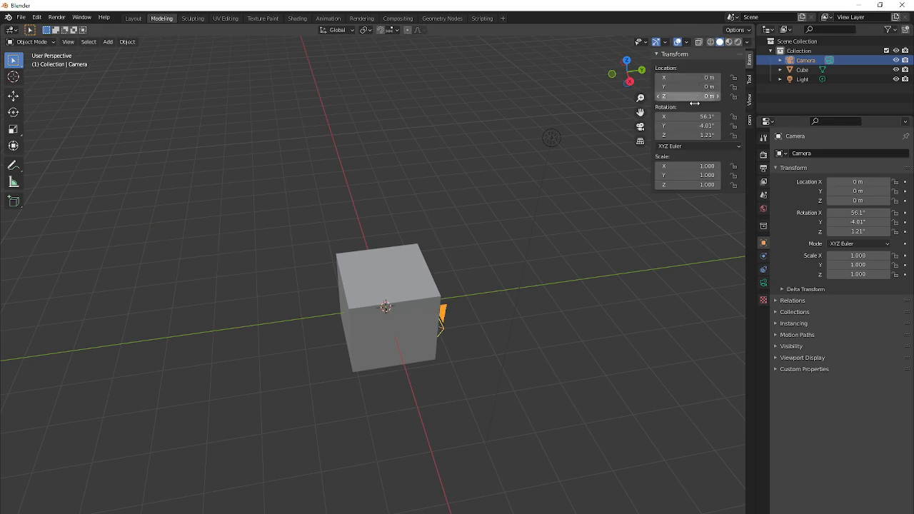
key(BackSpace)
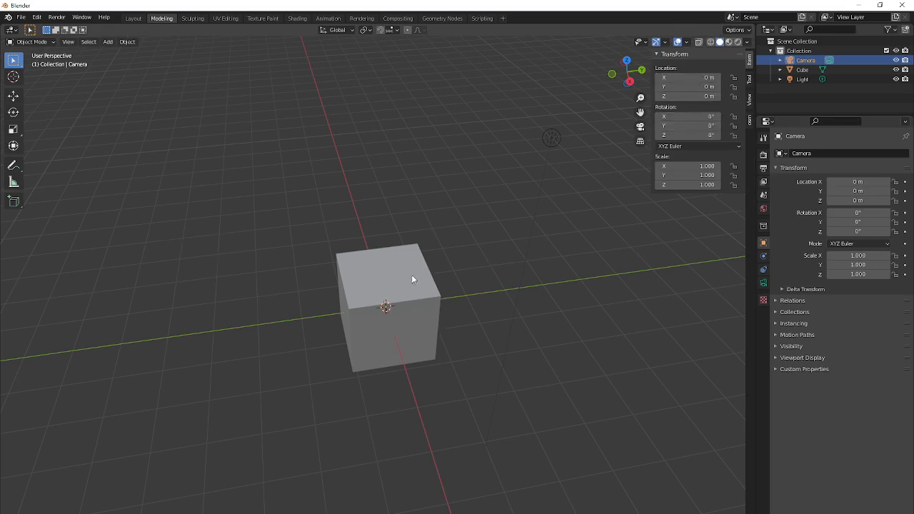
Step: Move the camera straight up along the Z axis to about 5.4 m above the cube
key(g)
key(z)
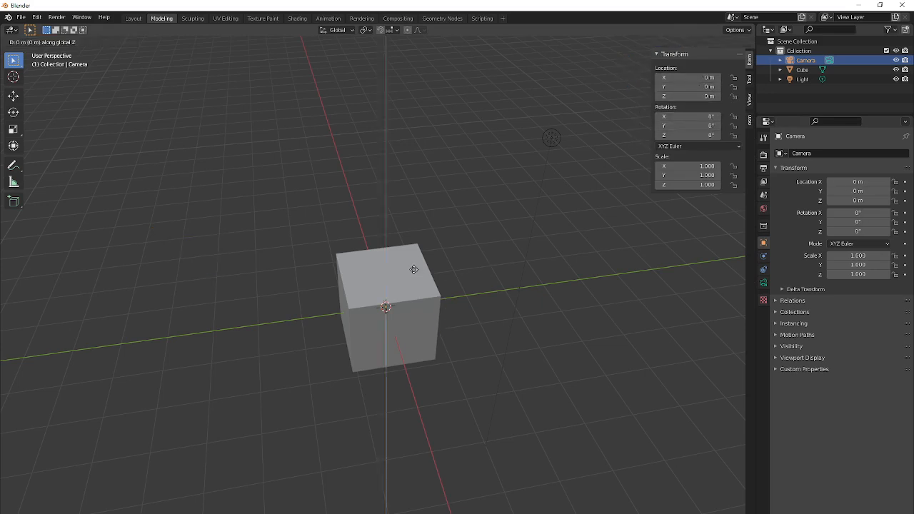
click(429, 37)
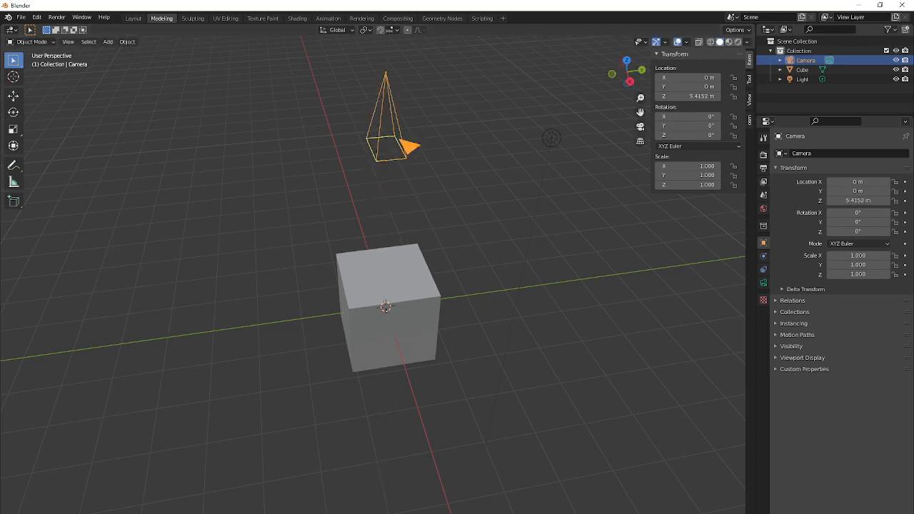
scroll(385, 322, down, 4)
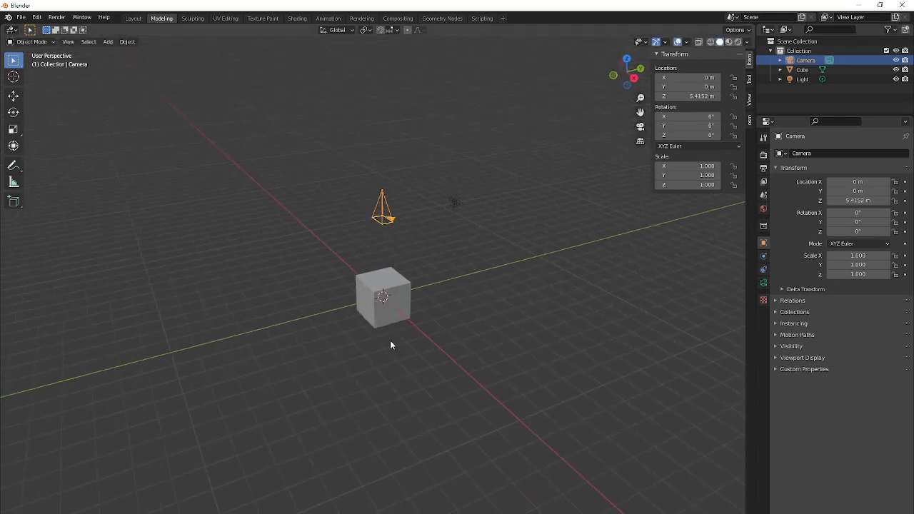
Step: Set the camera's lens type to Orthographic and open the Animation workspace with its camera view
click(764, 283)
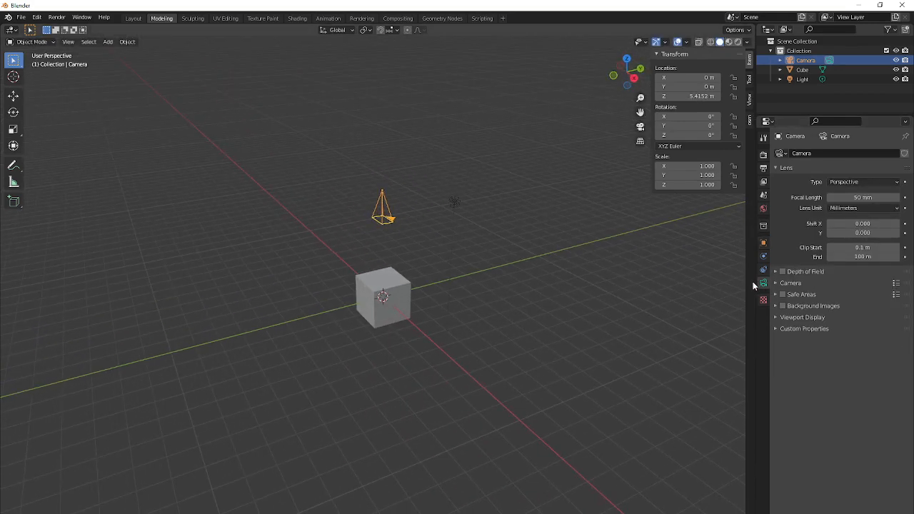
click(848, 184)
click(850, 204)
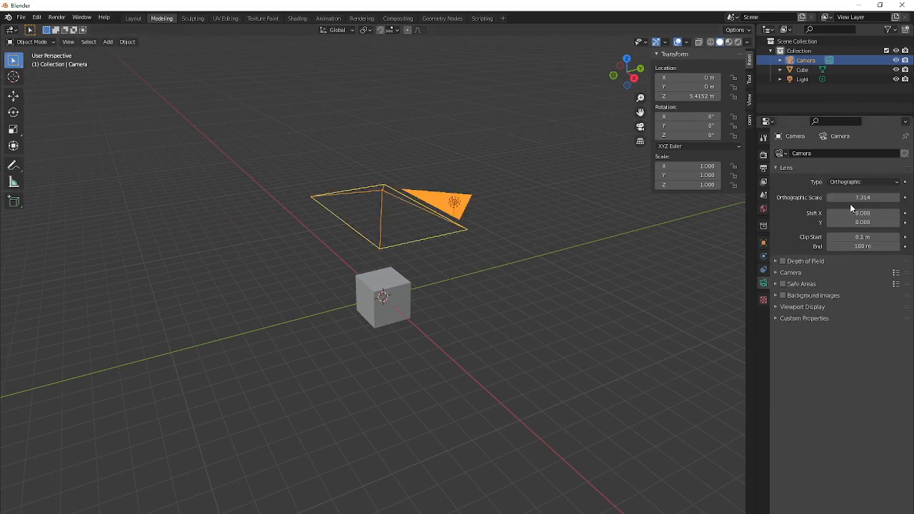
middle_drag(458, 271, 424, 273)
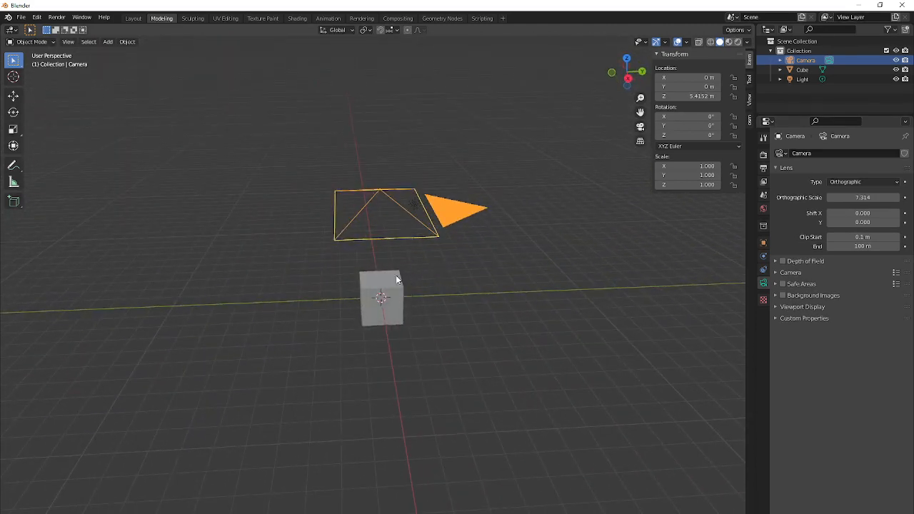
click(328, 18)
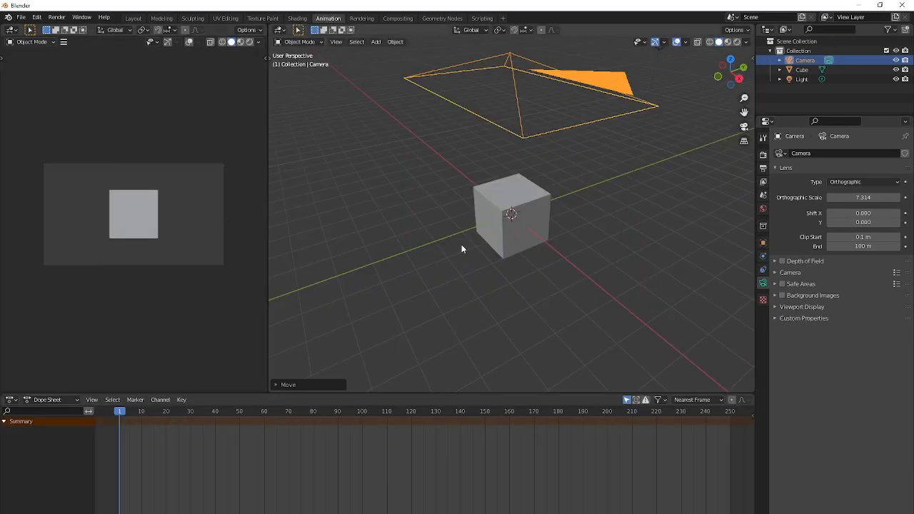
middle_drag(461, 248, 496, 241)
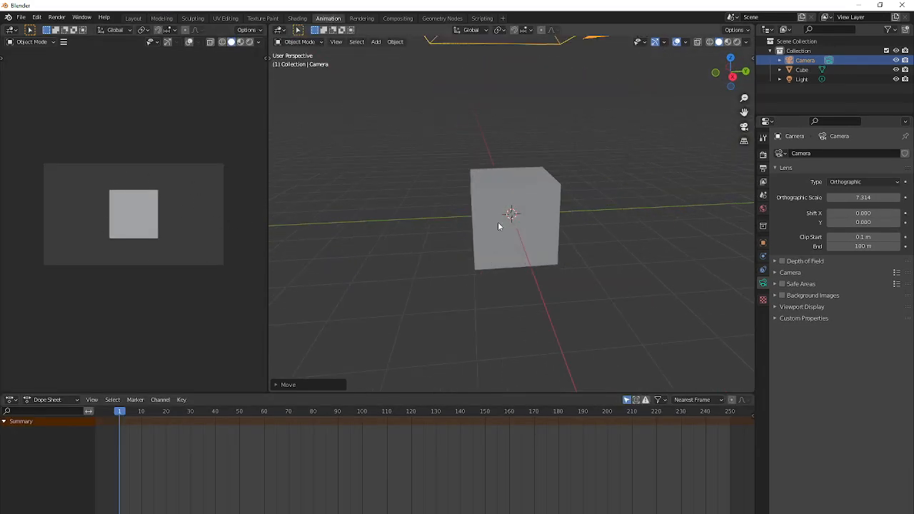
Step: Switch the camera's lens type to Perspective for comparison and restore it to Orthographic
click(830, 182)
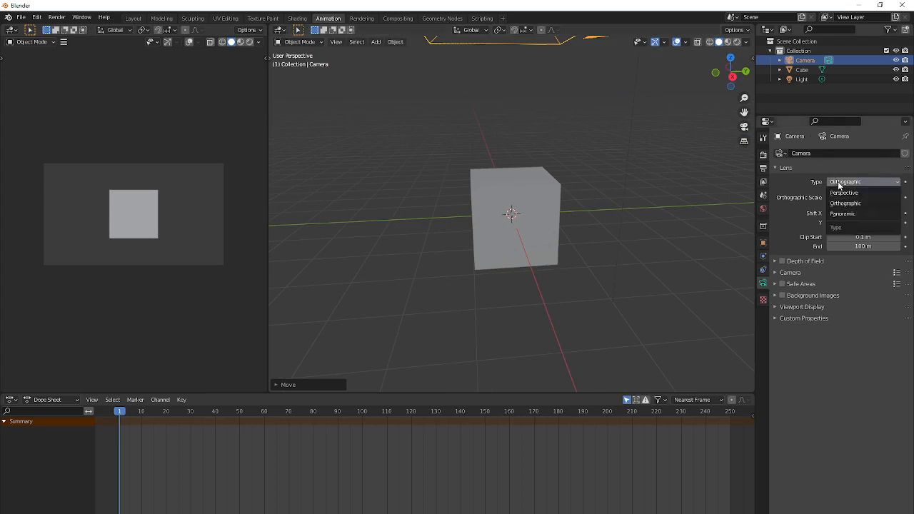
click(837, 191)
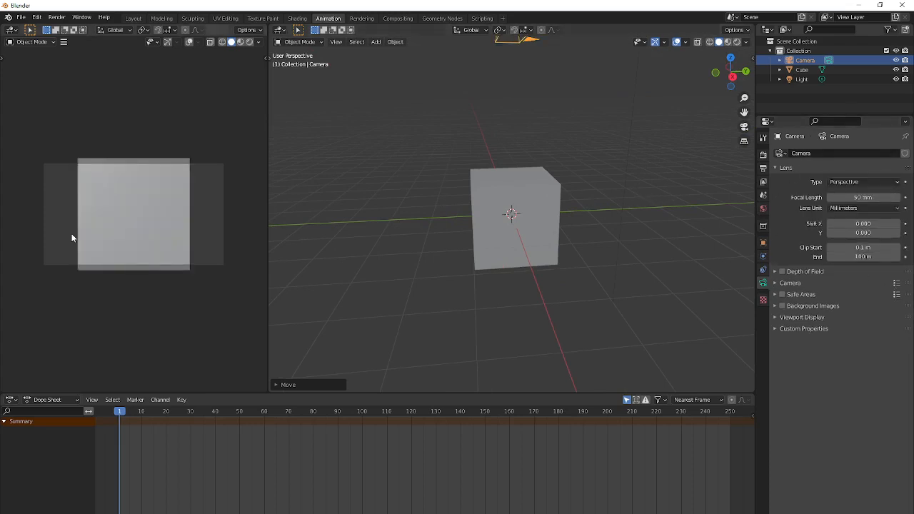
click(559, 221)
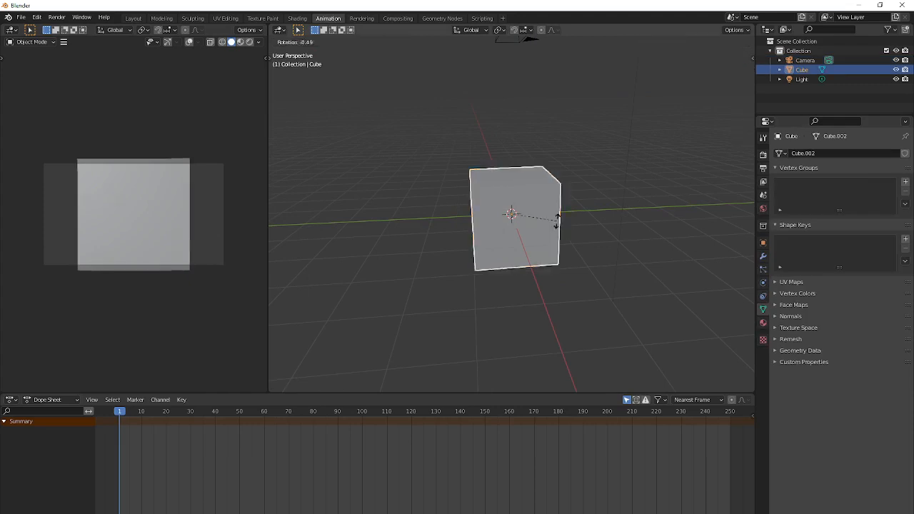
key(r)
right_click(530, 203)
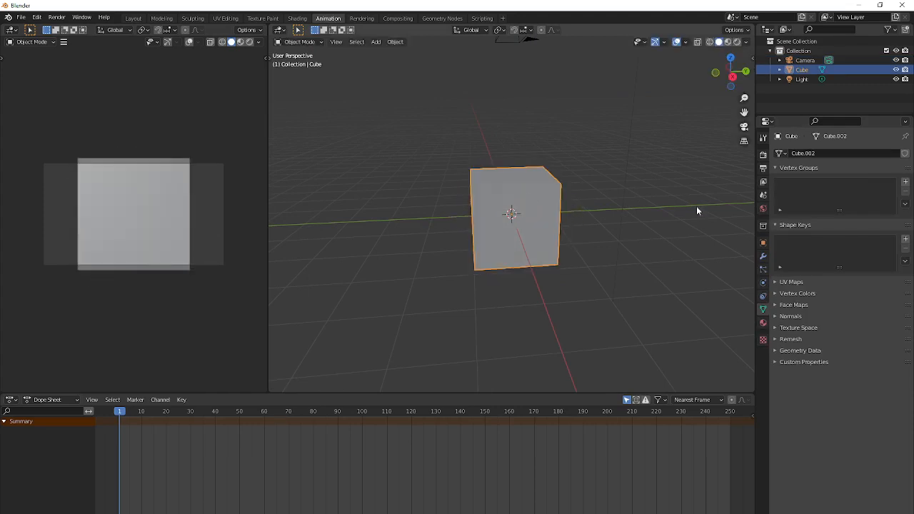
click(805, 60)
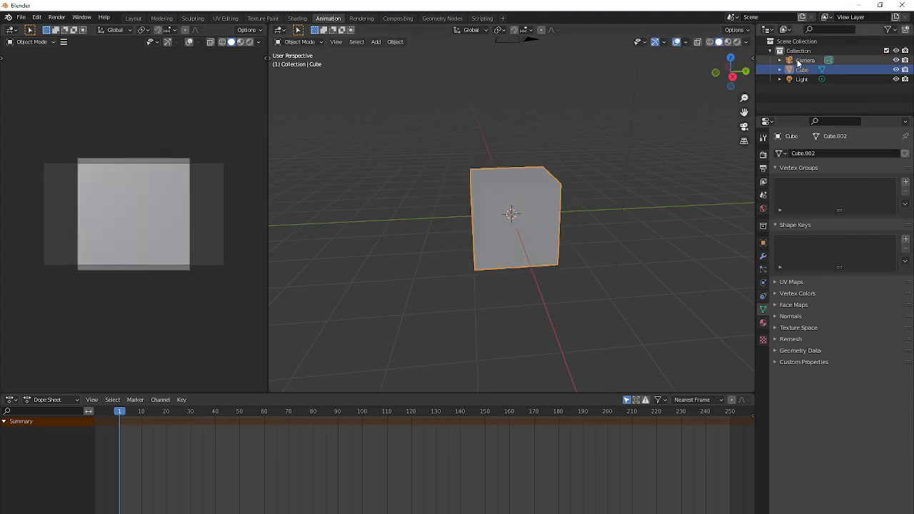
click(834, 181)
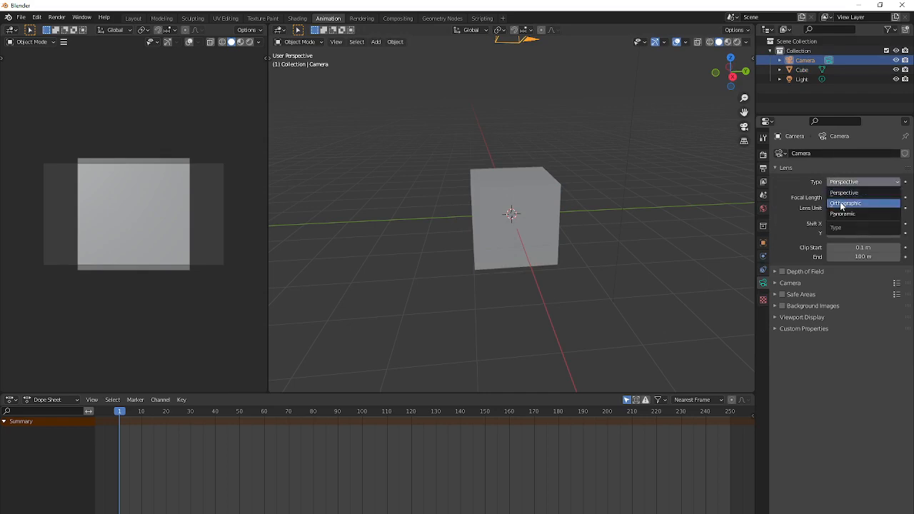
click(846, 203)
Step: Flatten the cube by scaling it along the Z axis to about 0.41
scroll(561, 205, down, 4)
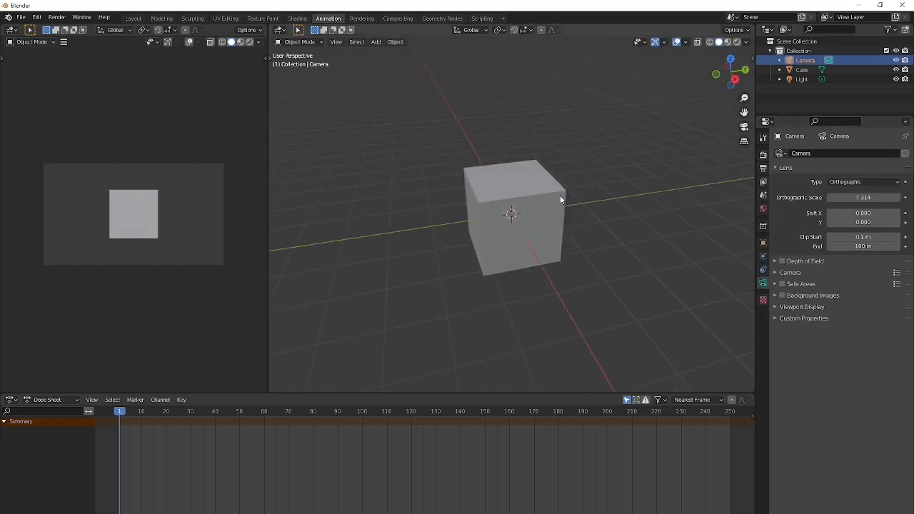
click(527, 224)
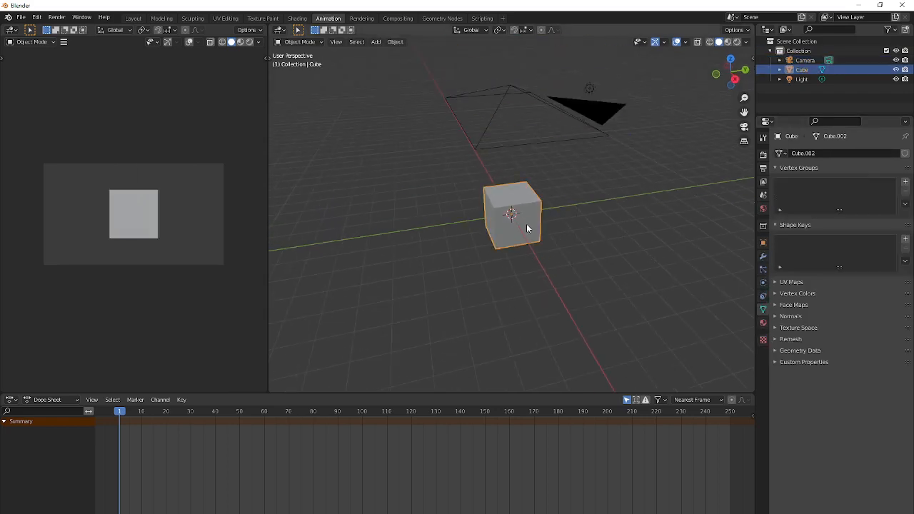
scroll(527, 223, up, 1)
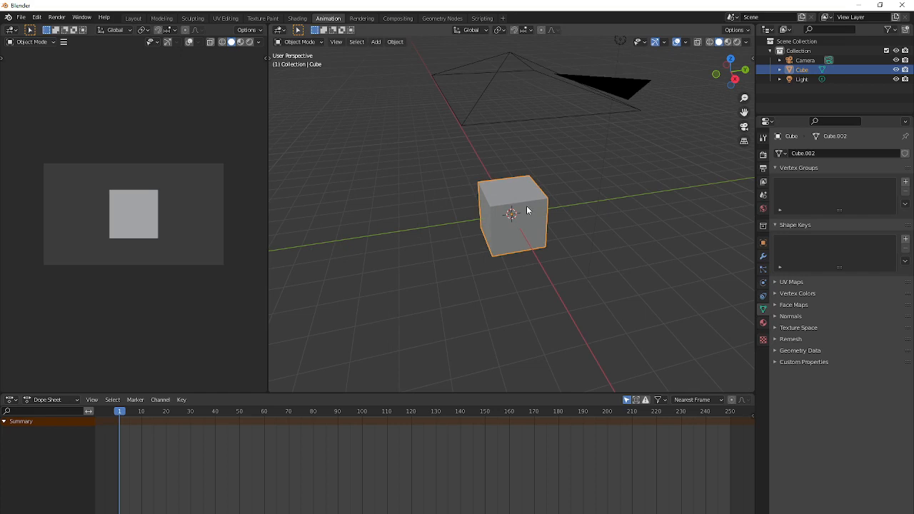
key(s)
key(z)
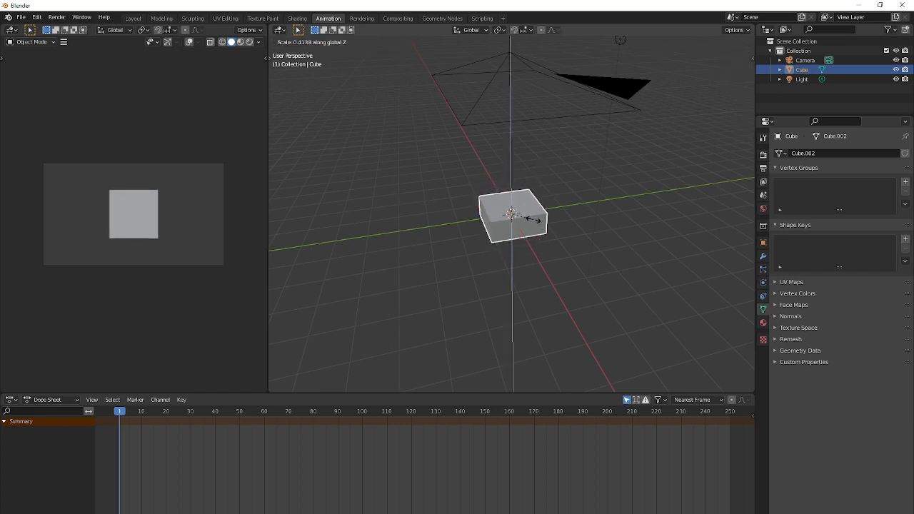
click(532, 212)
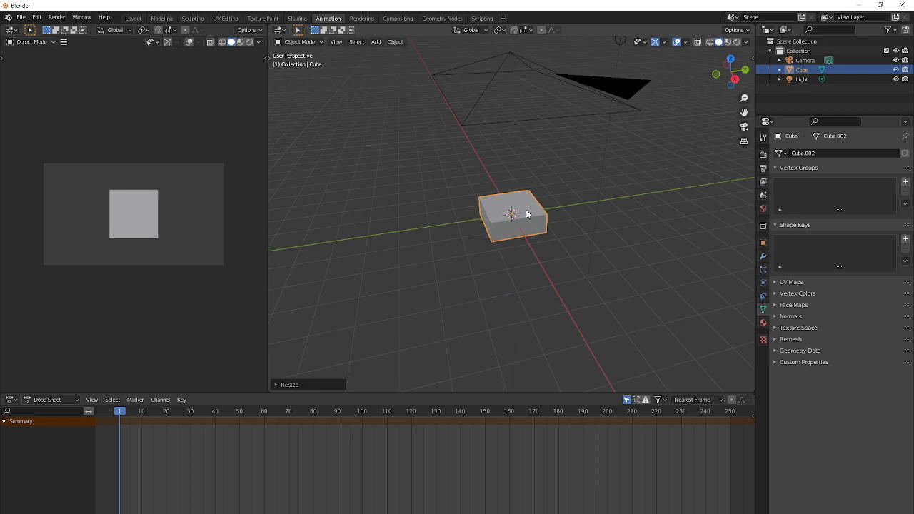
Step: Add an ico sphere at the cube's centre and scale it uniformly to about 0.82
key(shift+a)
mouse_move(515, 271)
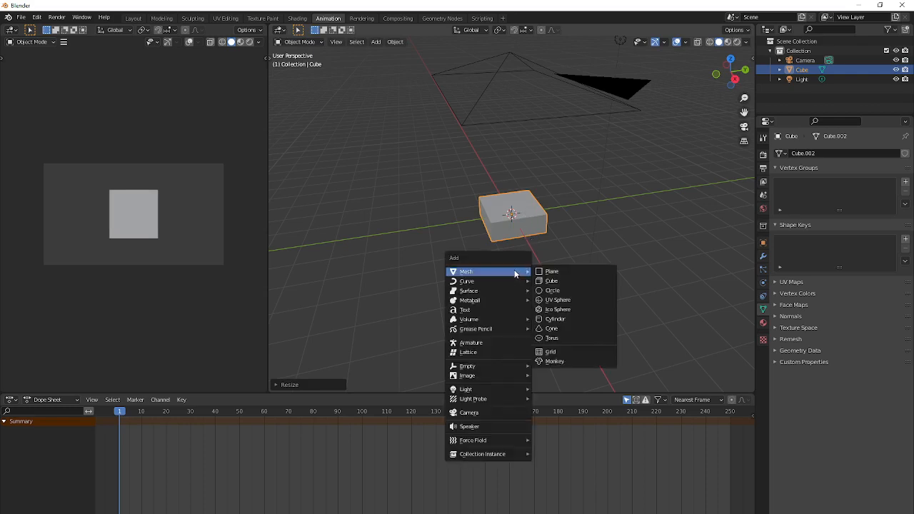
click(564, 309)
scroll(570, 307, up, 5)
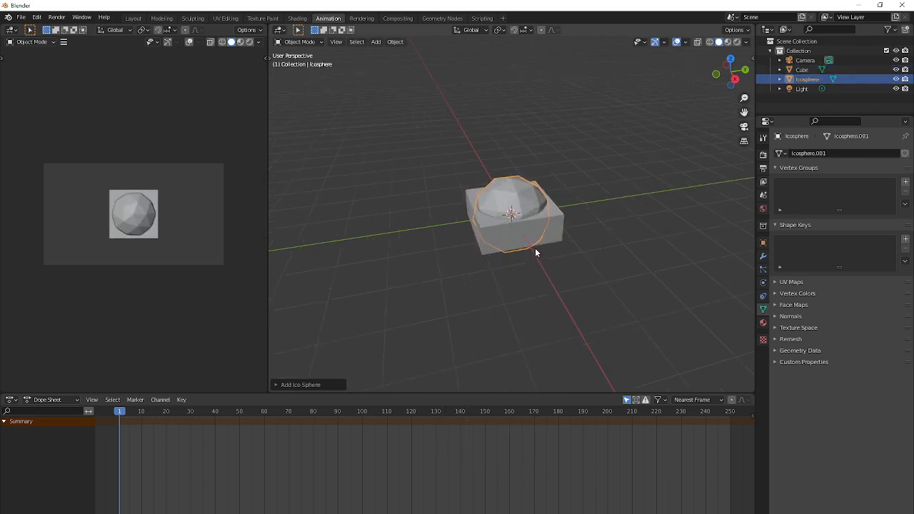
key(s)
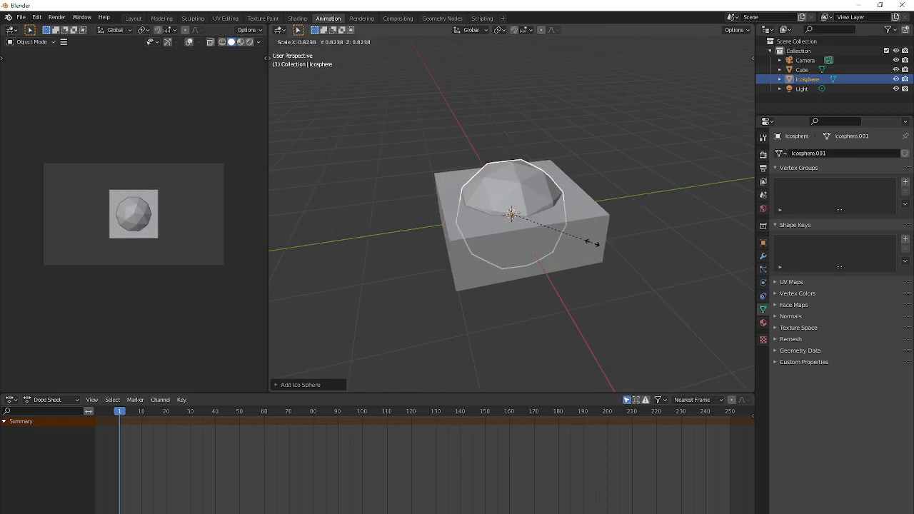
click(592, 241)
Step: Stretch the ico sphere along the Z axis until it extends above and below the flattened cube
middle_drag(592, 241, 570, 231)
key(s)
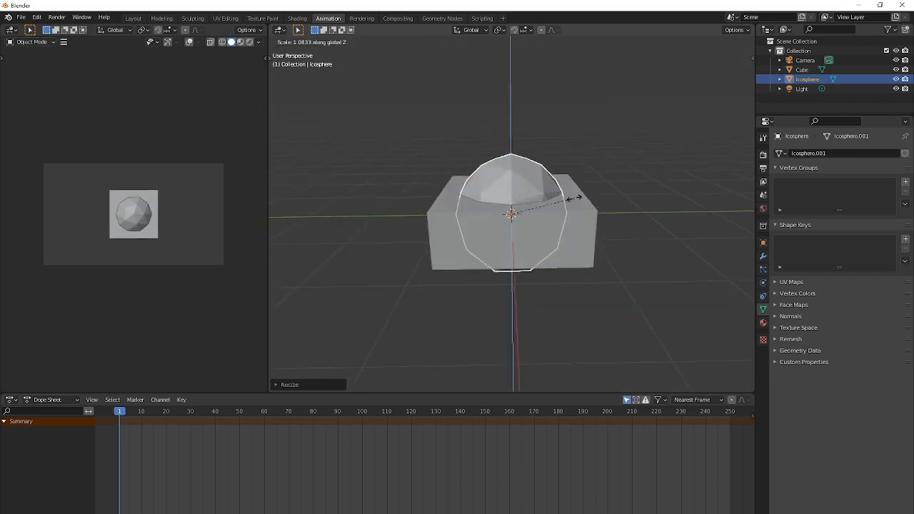
key(z)
click(575, 108)
middle_drag(570, 189, 593, 237)
scroll(593, 237, down, 5)
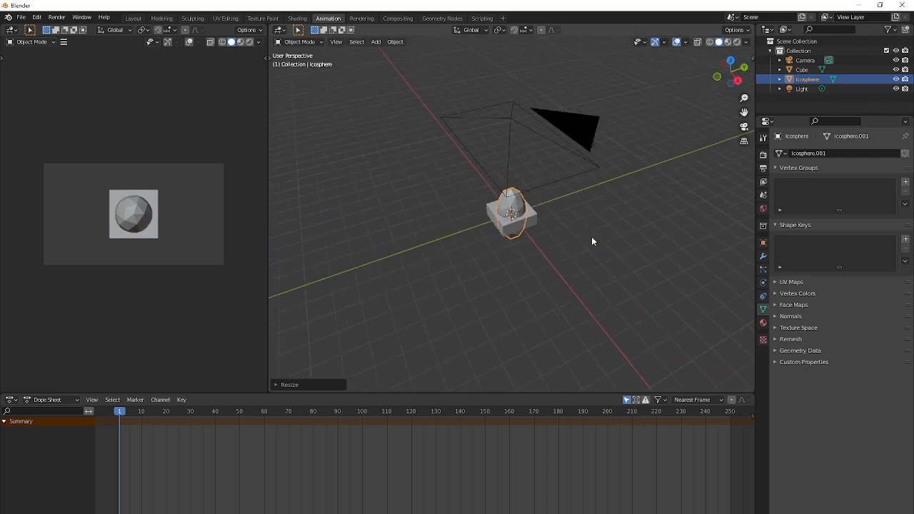
Step: Add a Boolean modifier to the flattened cube
click(504, 227)
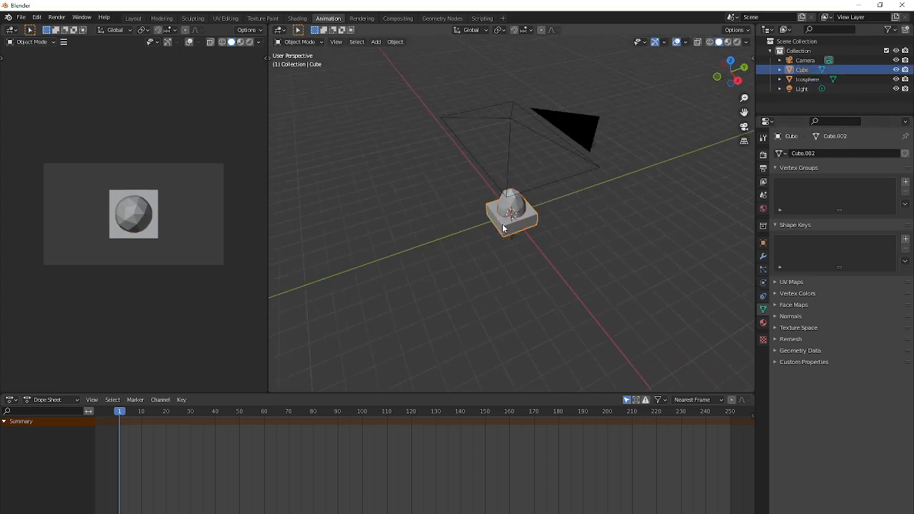
click(763, 256)
click(793, 154)
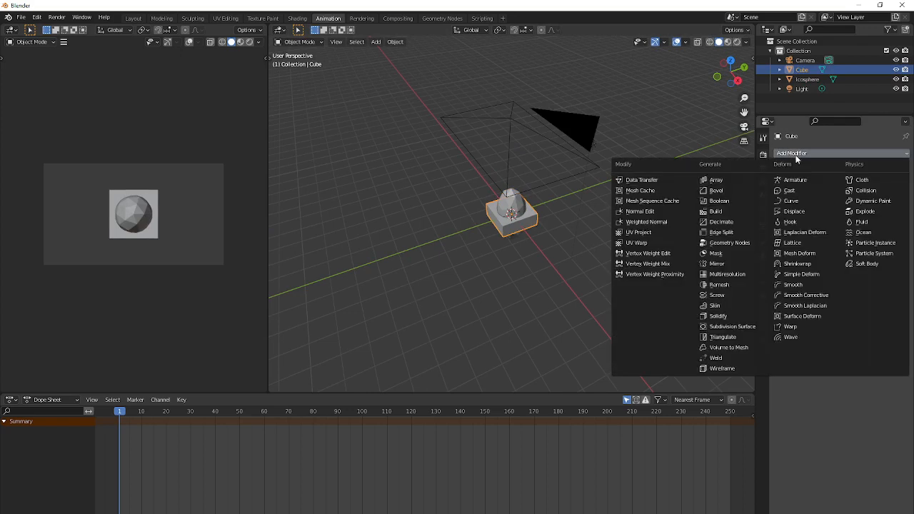
click(742, 202)
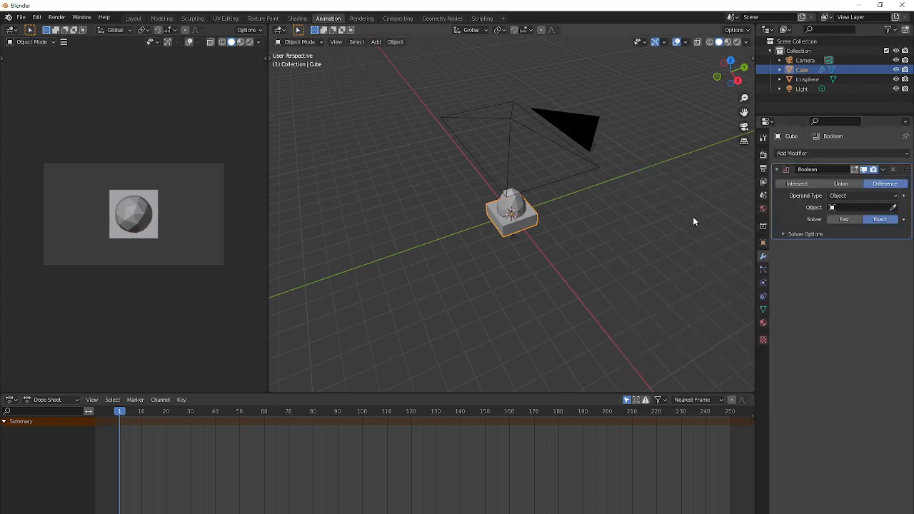
Step: Subdivide the flattened cube's whole mesh in Edit Mode and return to Object Mode
scroll(553, 234, up, 6)
middle_drag(552, 235, 538, 213)
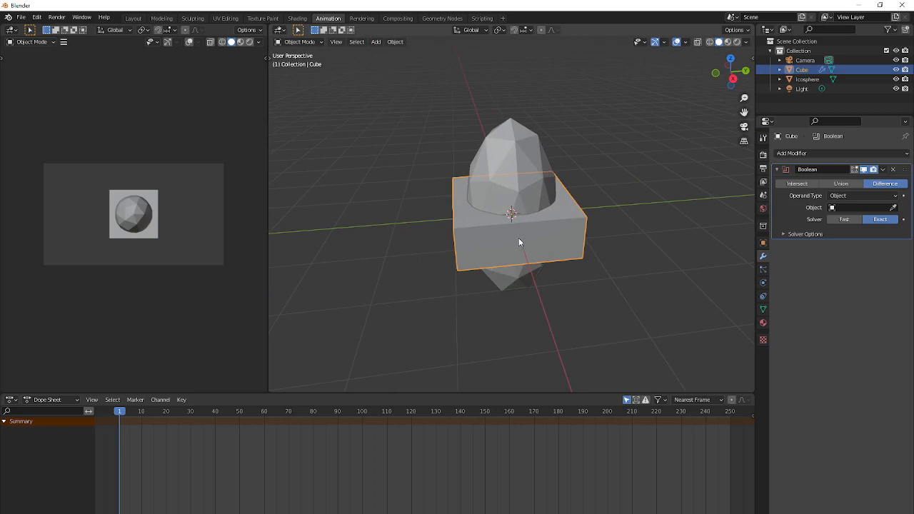
key(Tab)
right_click(518, 238)
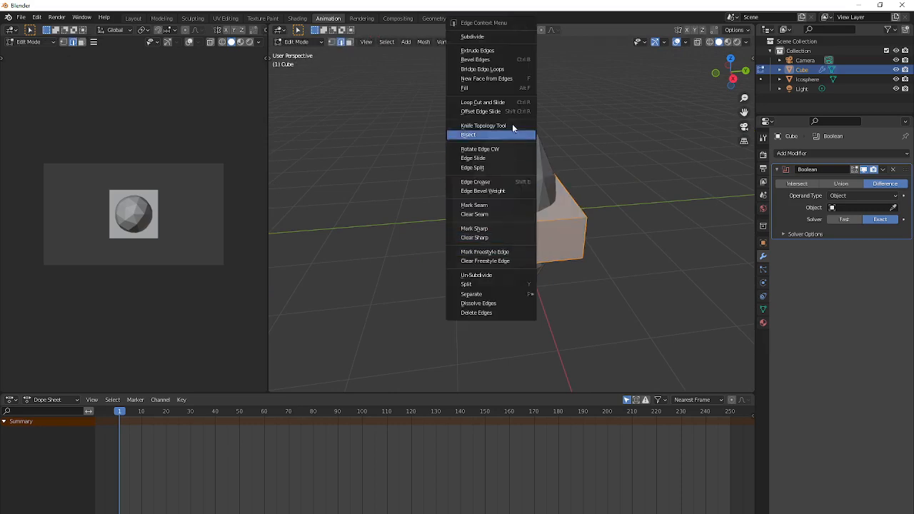
right_click(568, 235)
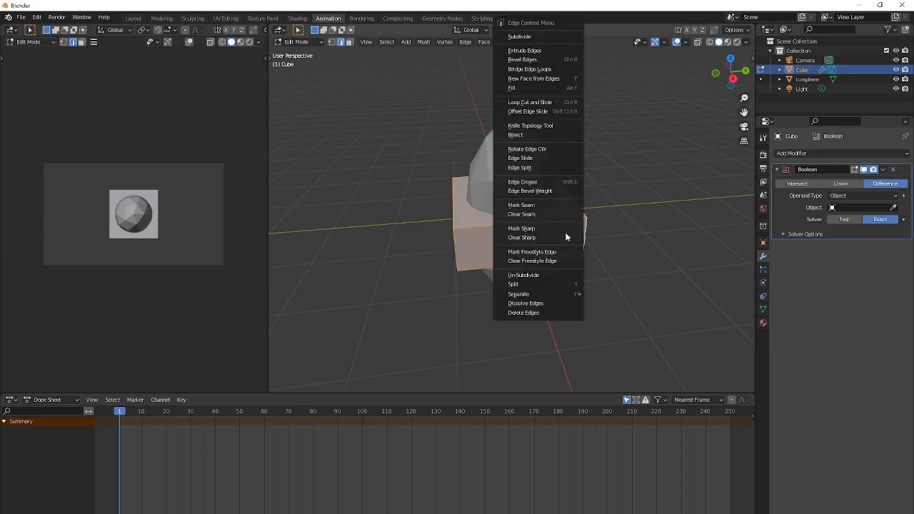
click(527, 37)
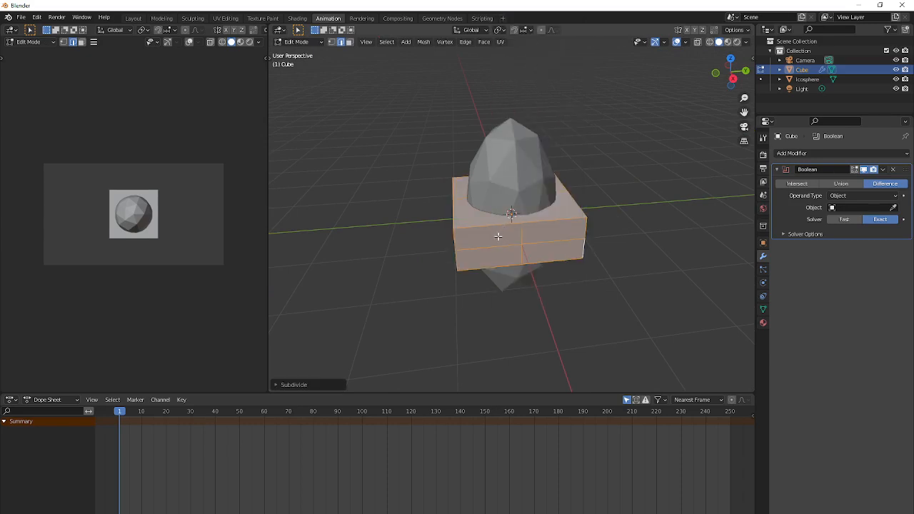
right_click(496, 237)
click(486, 236)
key(Tab)
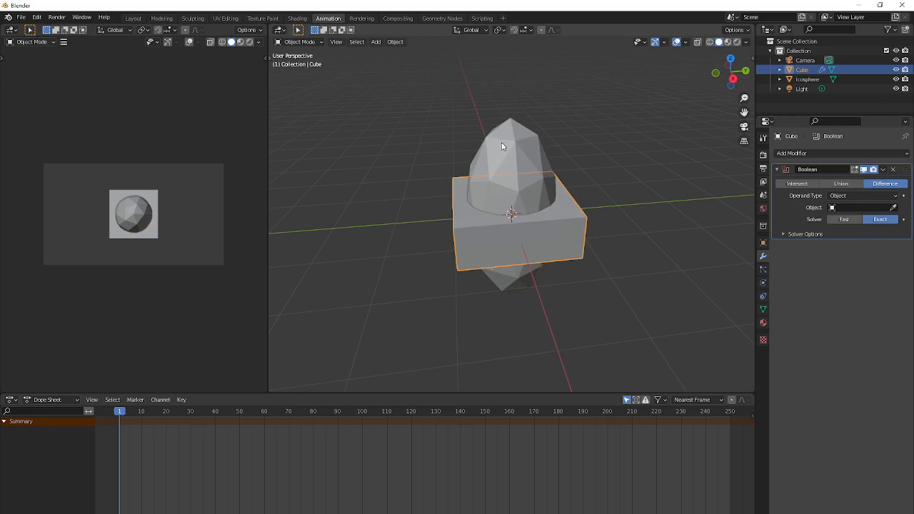
Step: Set the ico sphere as the target object of the flattened cube's Boolean modifier
key(ctrl+z)
key(ctrl+shift+z)
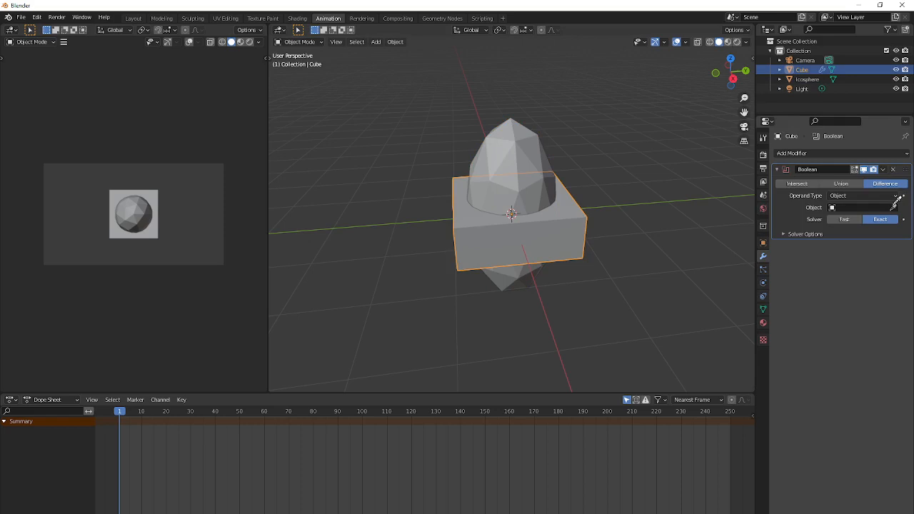
click(896, 205)
click(527, 151)
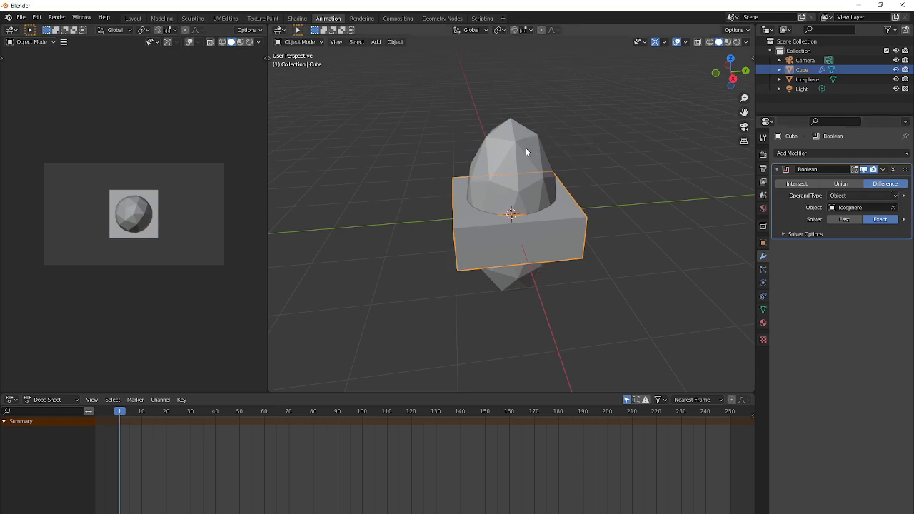
Step: Hide the ico sphere and examine the hole cut through the flattened cube from several angles
click(898, 80)
middle_drag(500, 225, 548, 284)
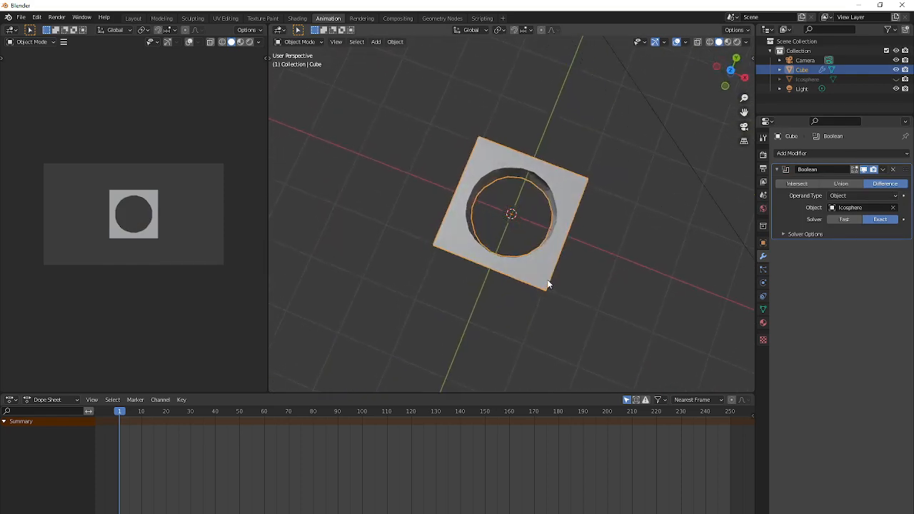
mouse_move(568, 221)
middle_down()
mouse_move(482, 231)
mouse_move(569, 213)
middle_up()
scroll(564, 211, up, 3)
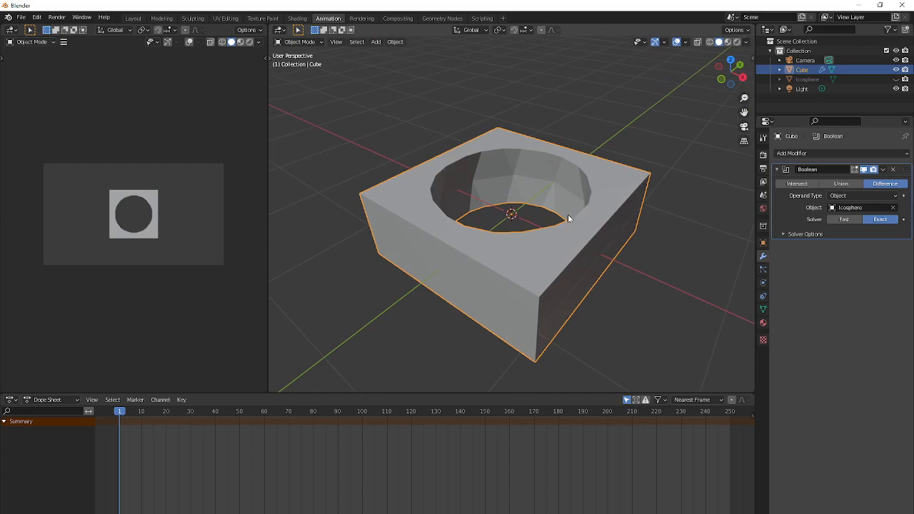
middle_drag(568, 219, 521, 220)
Step: Show the ico sphere again and tilt it around the X axis through the flattened cube
click(898, 80)
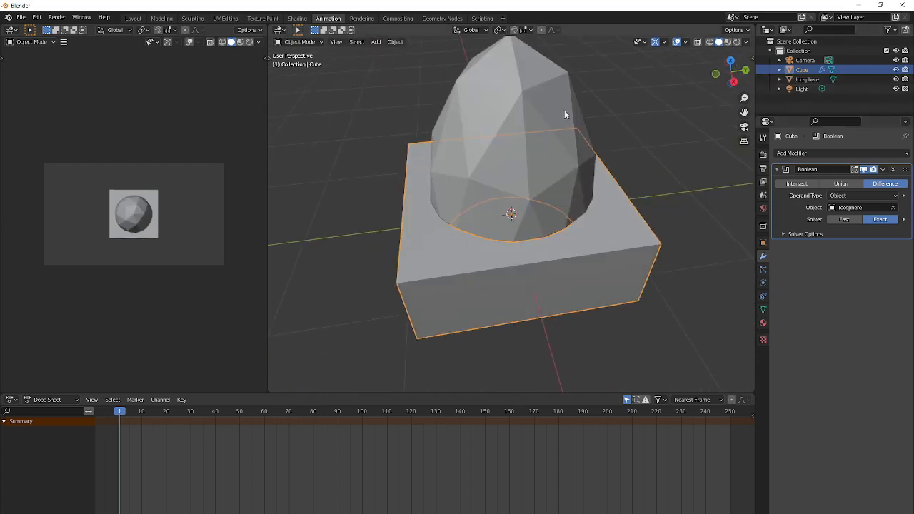
click(547, 168)
middle_drag(547, 169, 530, 135)
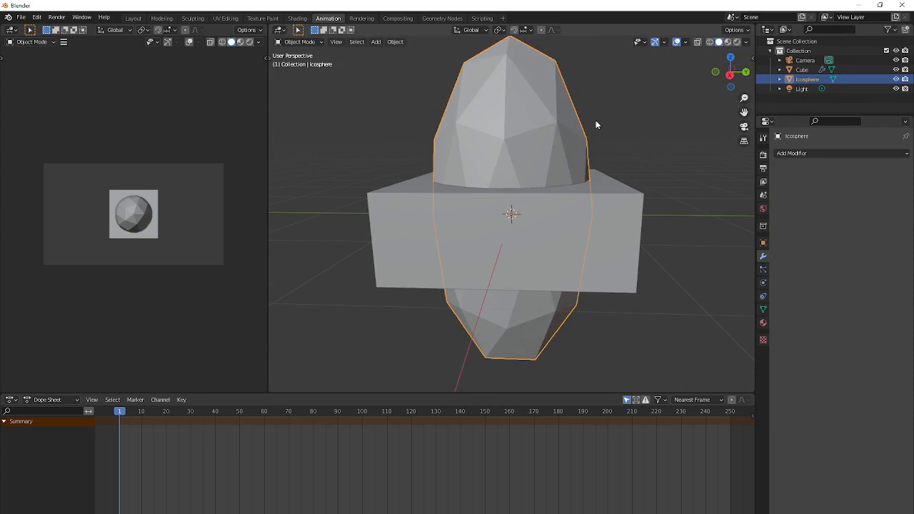
key(r)
key(x)
click(603, 150)
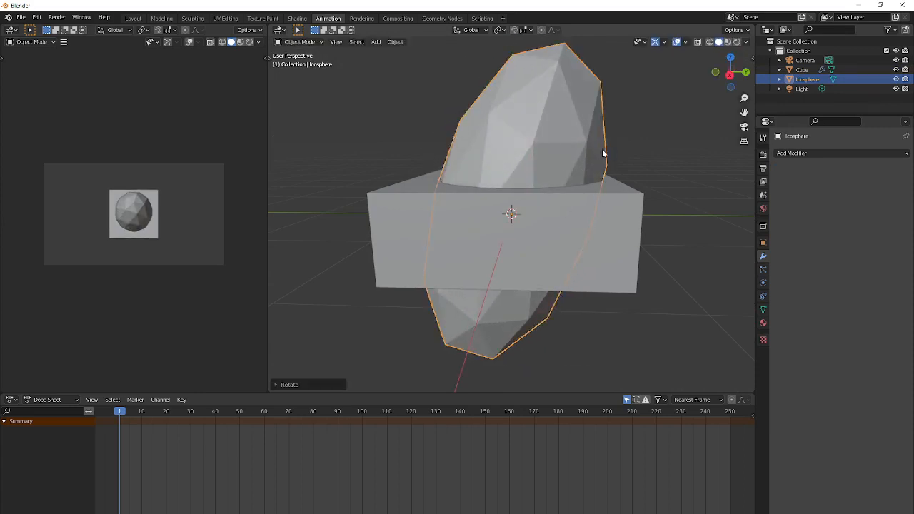
Step: Hide the tilted ico sphere and select the flattened cube
middle_drag(603, 150, 425, 261)
click(425, 261)
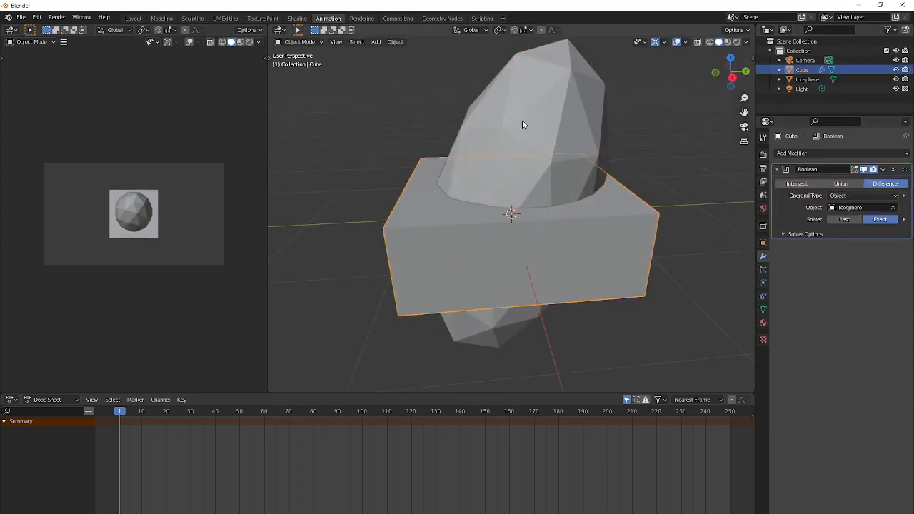
click(808, 79)
click(898, 79)
middle_drag(542, 175, 494, 236)
click(510, 246)
Step: In Edit Mode with face selection, extrude the top-row corner face of the cube's +X side outward along the X axis
key(Tab)
click(462, 227)
key(3)
click(463, 223)
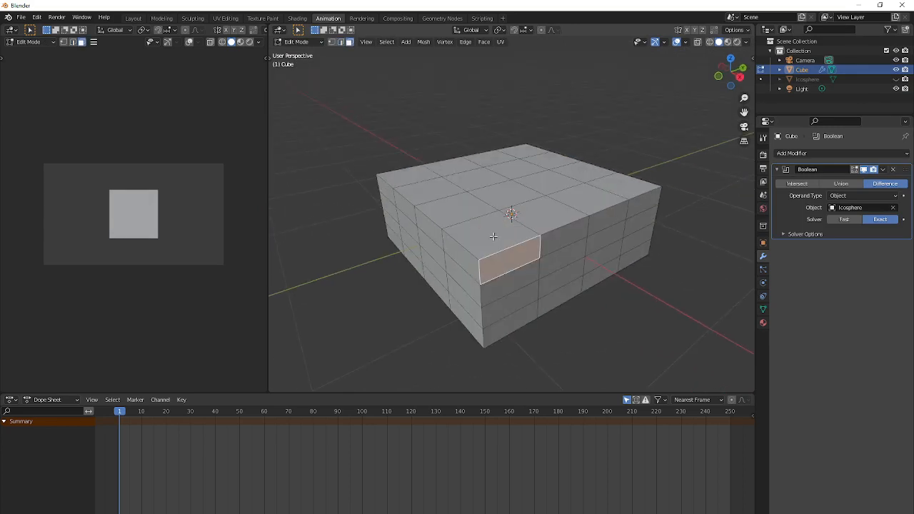
key(e)
key(x)
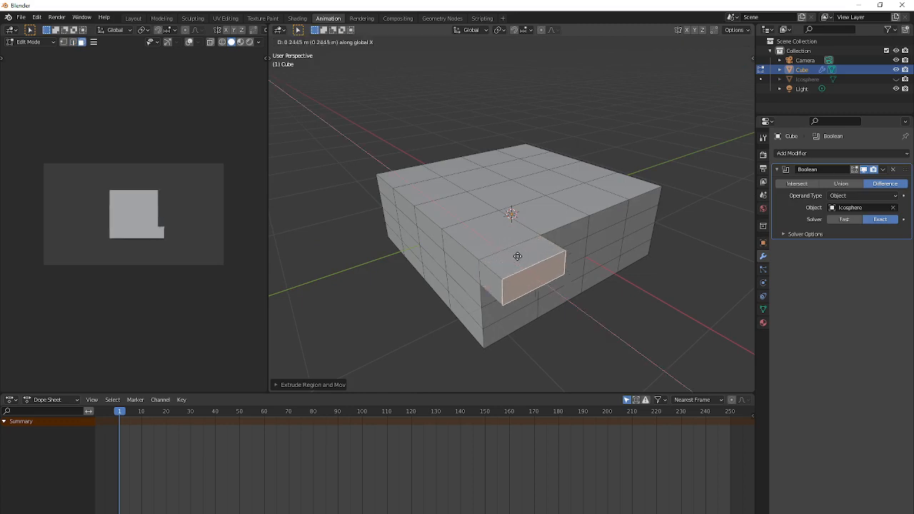
click(532, 272)
Step: Extrude the third top-row face on the same side along X, to about the length of the first block
click(615, 213)
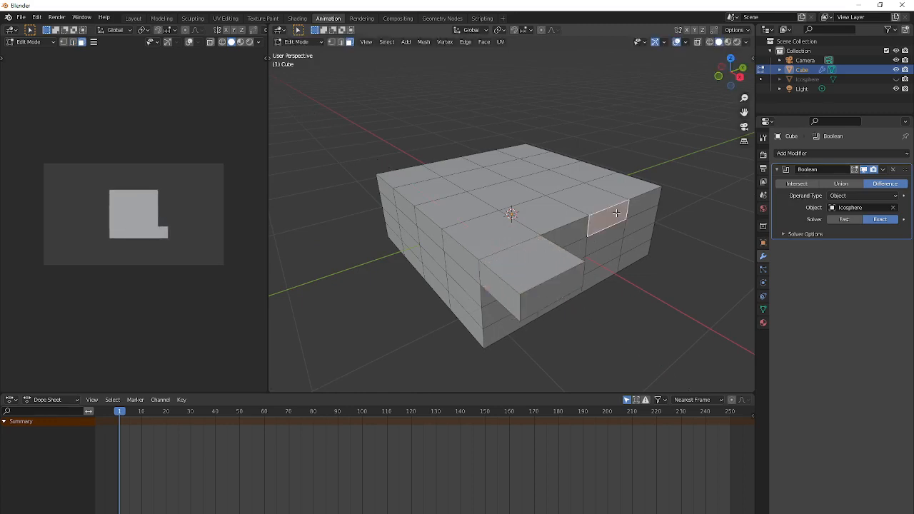
key(e)
right_click(617, 213)
key(g)
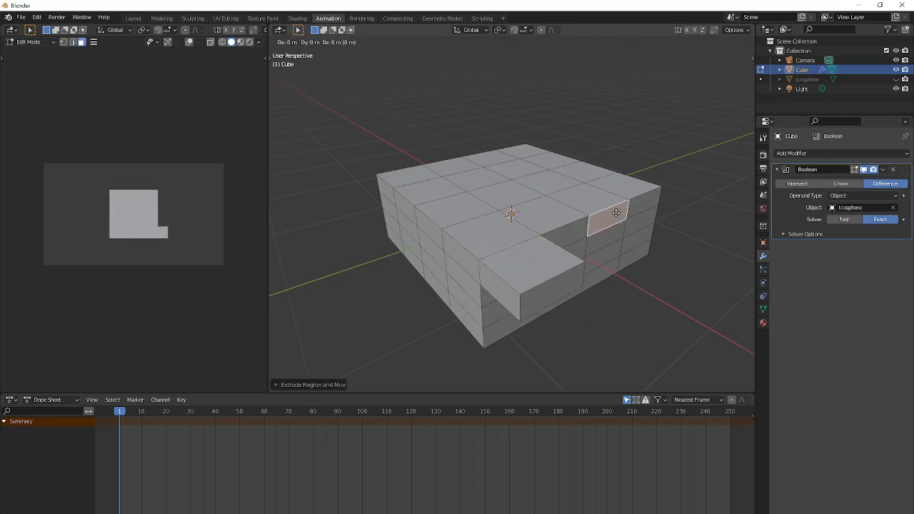
key(x)
click(665, 225)
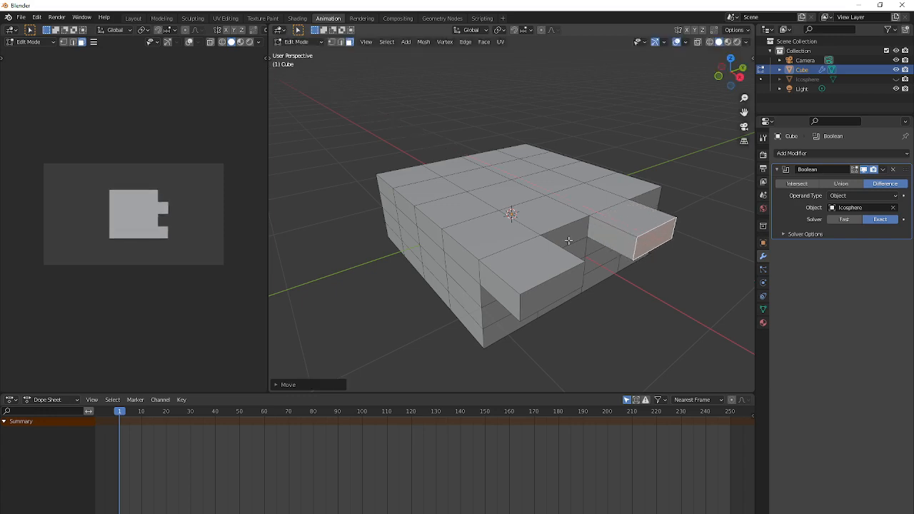
Step: Extrude one top-row face on the cube's -X side outward along X, in line with the second block
middle_drag(490, 226, 441, 227)
click(441, 227)
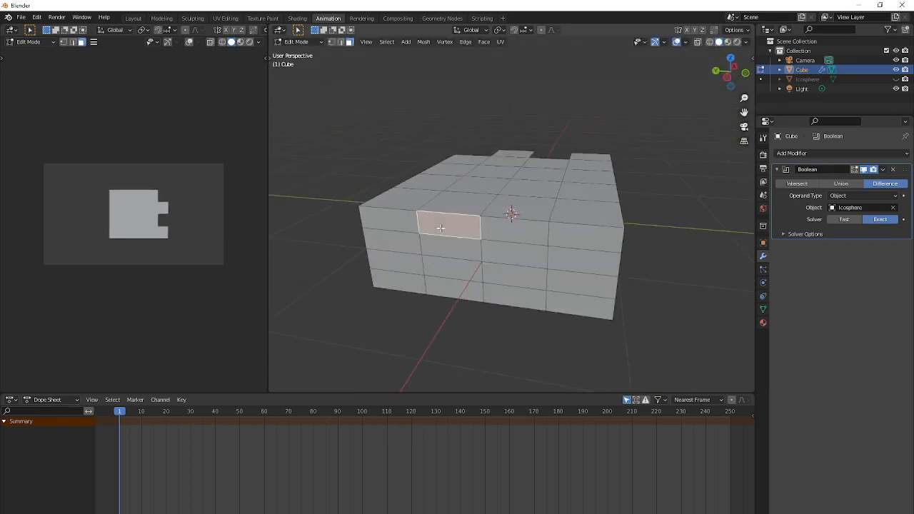
key(e)
right_click(441, 228)
key(g)
key(x)
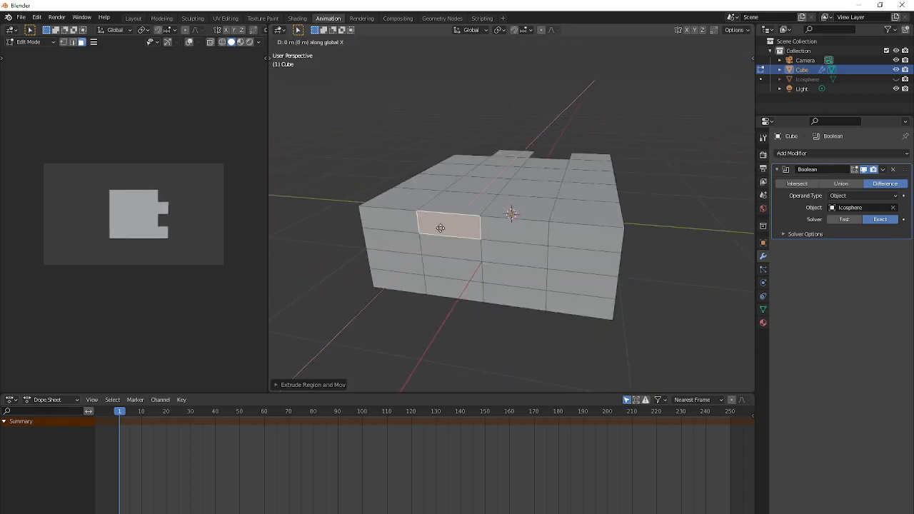
click(416, 269)
Step: Return to Object Mode and apply the Boolean modifier to the cube
middle_drag(528, 241, 429, 243)
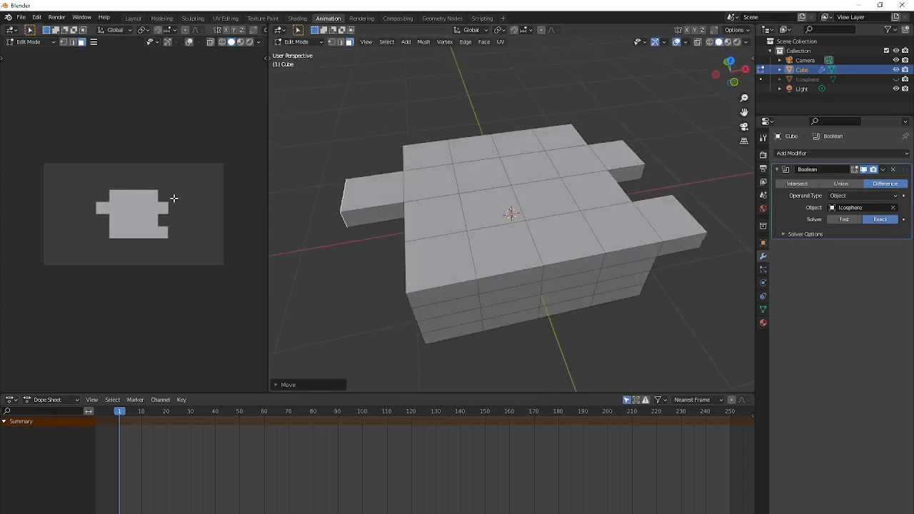
key(Tab)
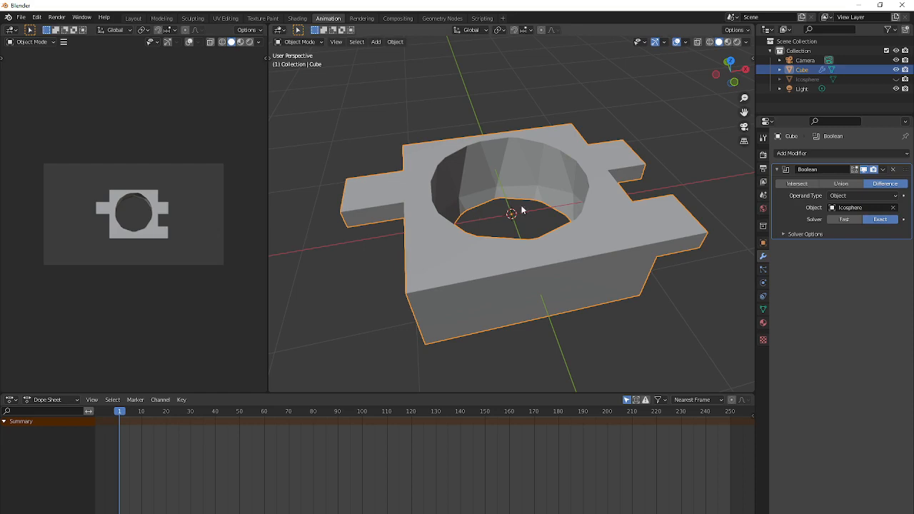
middle_drag(616, 207, 656, 211)
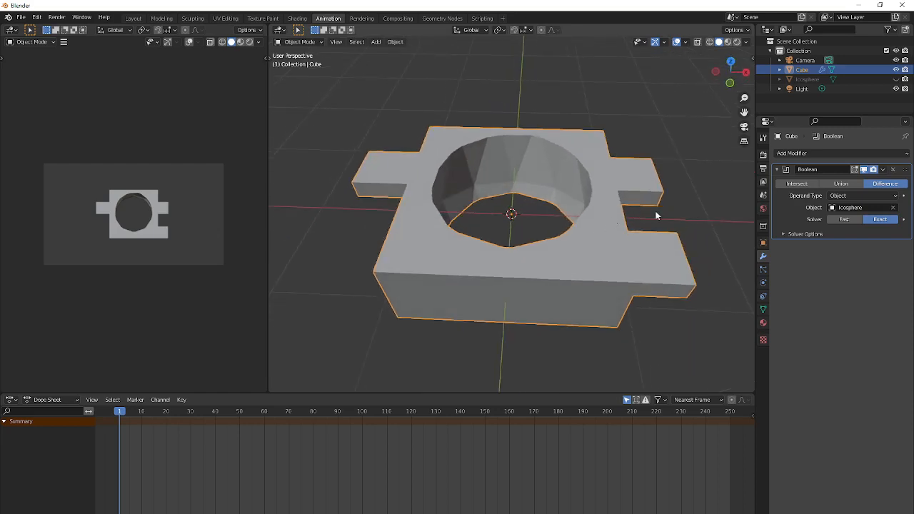
click(884, 172)
click(879, 179)
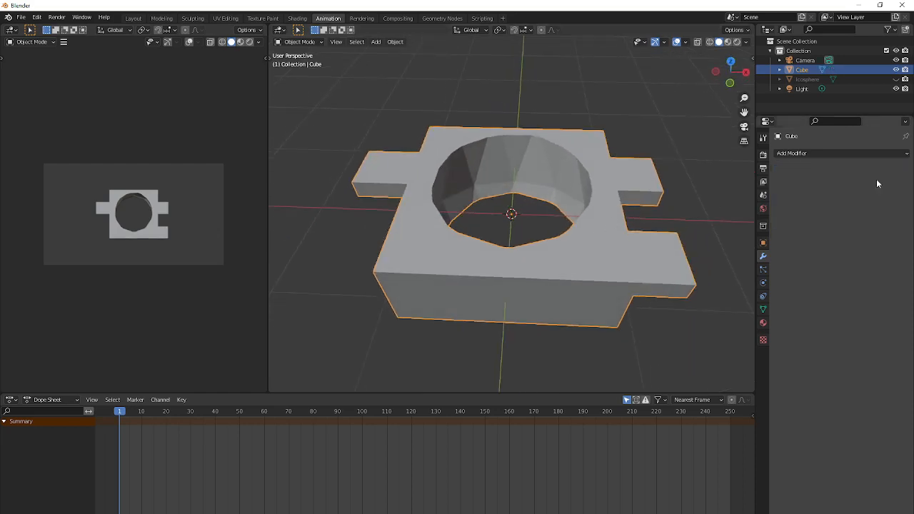
Step: In Edit Mode with edge selection, select the row of upper edges along the cube's long side next to the corner block
middle_drag(602, 229, 539, 251)
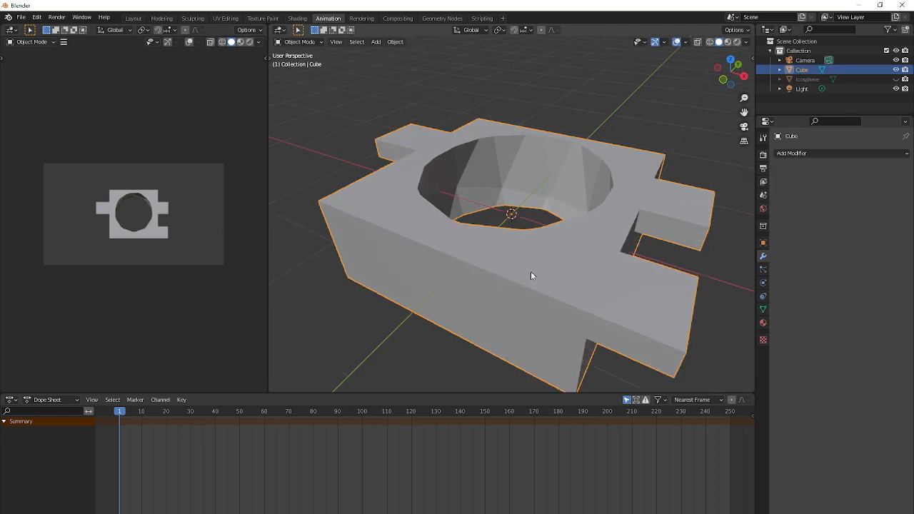
key(Tab)
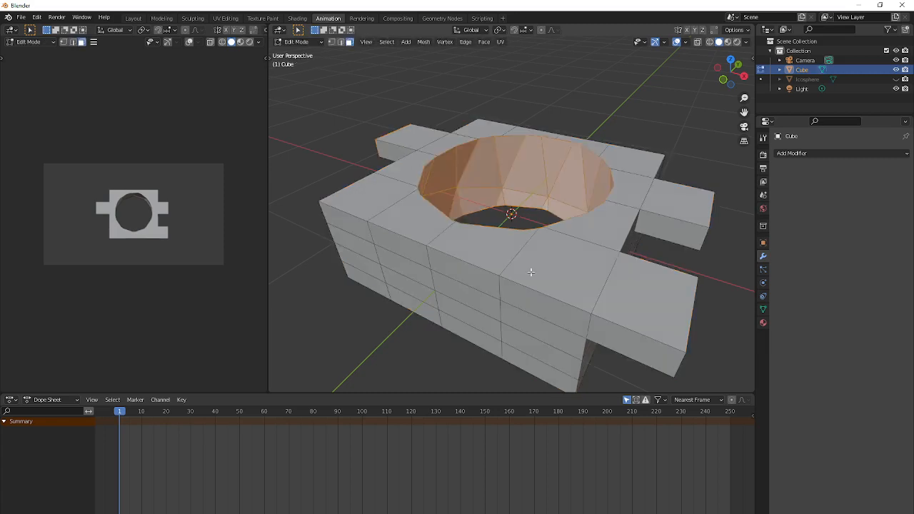
key(2)
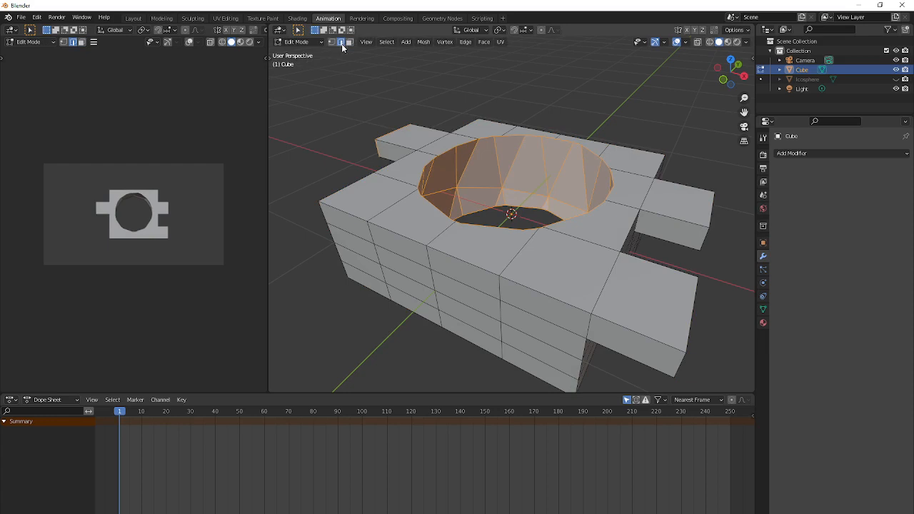
click(356, 216)
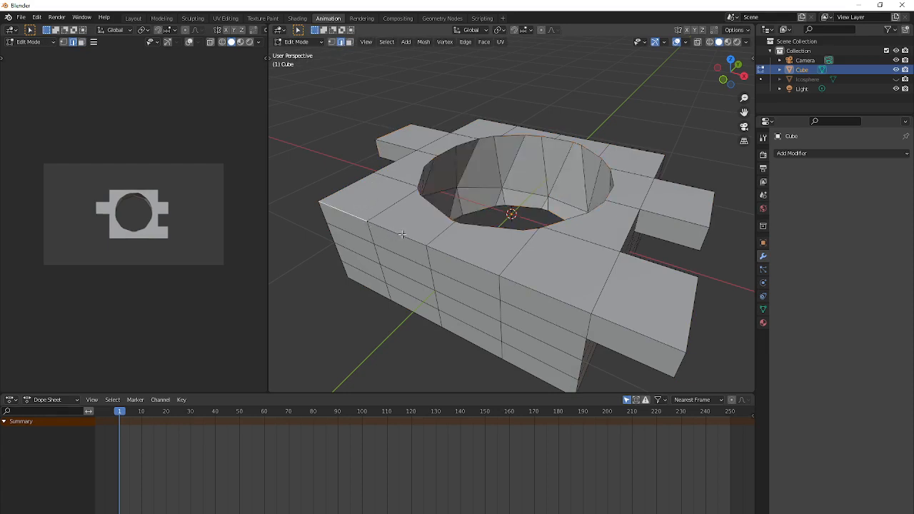
click(403, 235)
click(476, 260)
click(341, 210)
ctrl+click(572, 305)
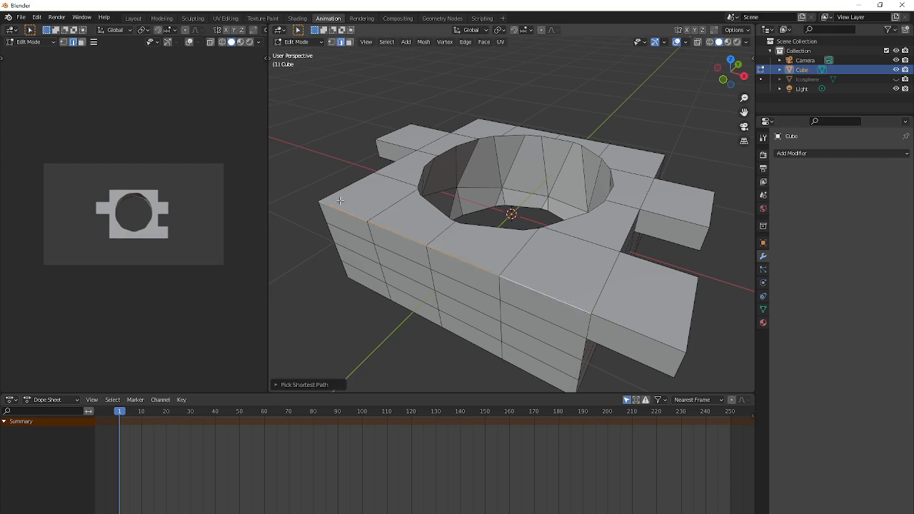
Step: Extend the edge selection around the corner block's top outline and across the gap to the second block
middle_drag(581, 308, 552, 296)
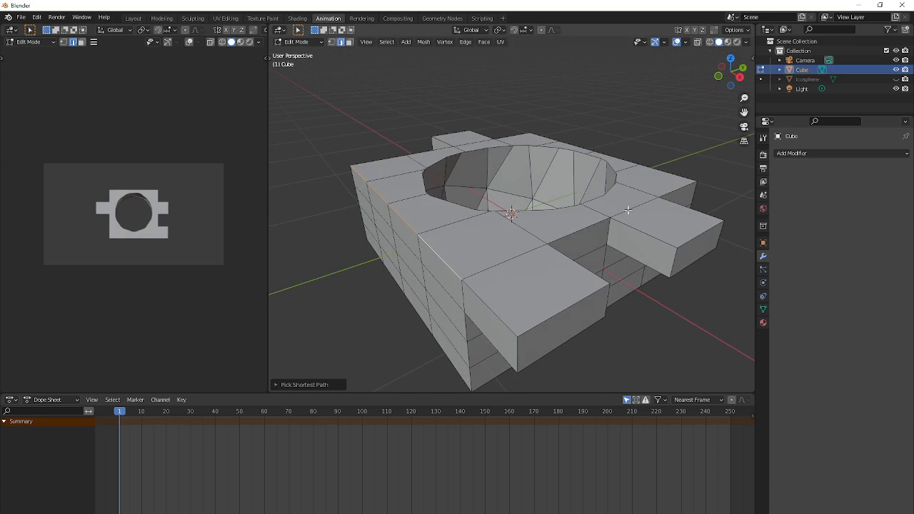
ctrl+click(672, 190)
key(ctrl+z)
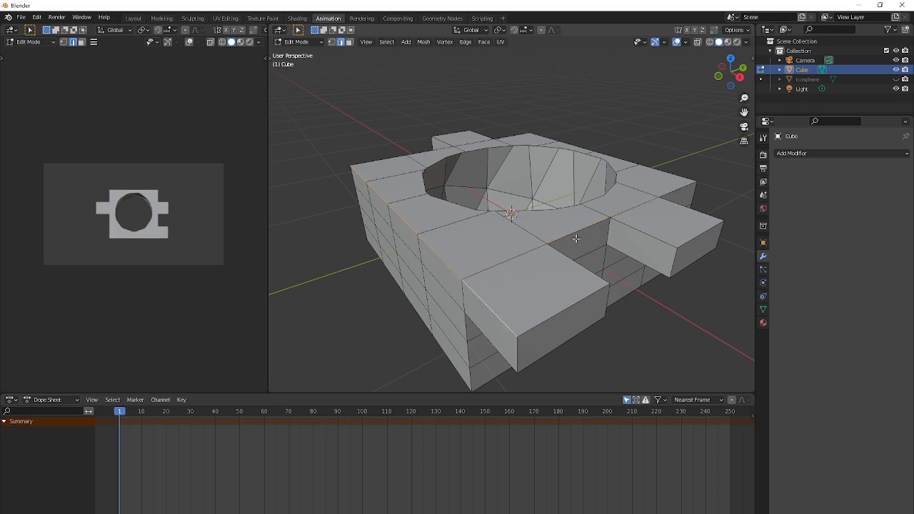
middle_drag(562, 280, 554, 280)
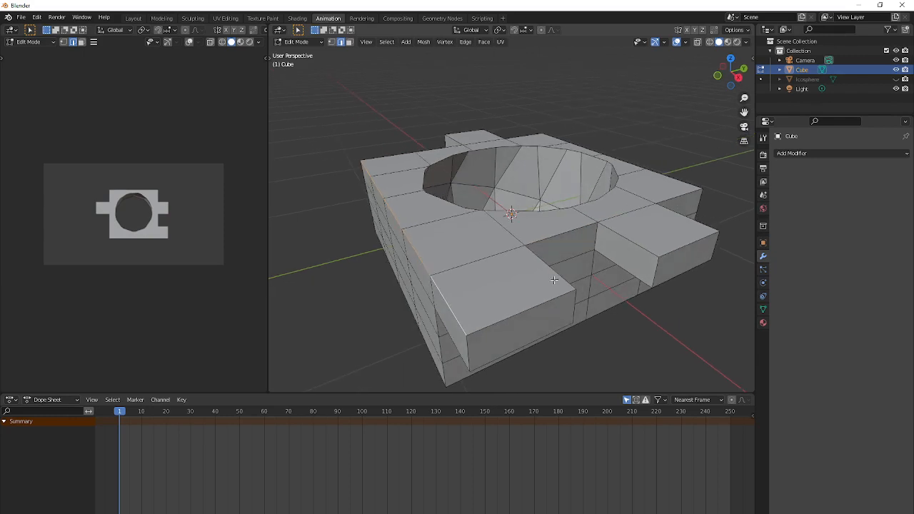
ctrl+click(564, 230)
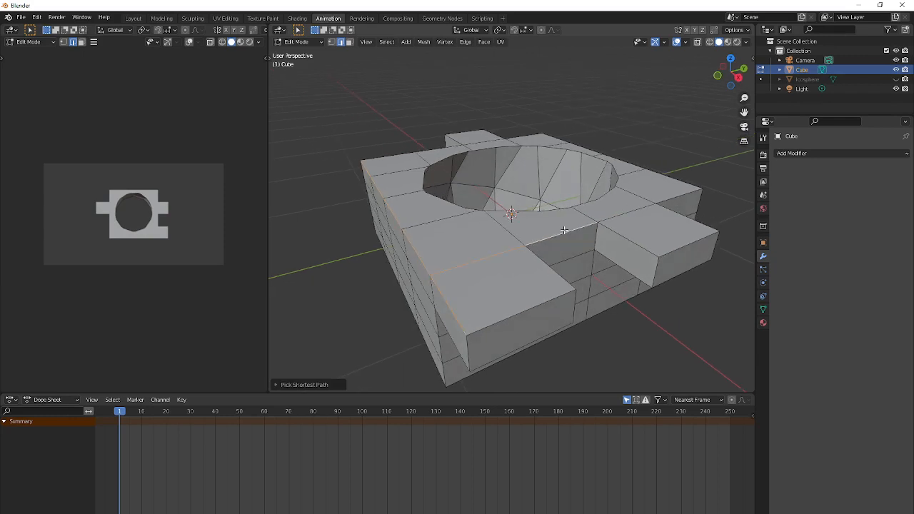
key(ctrl+z)
shift+click(531, 303)
shift+click(553, 265)
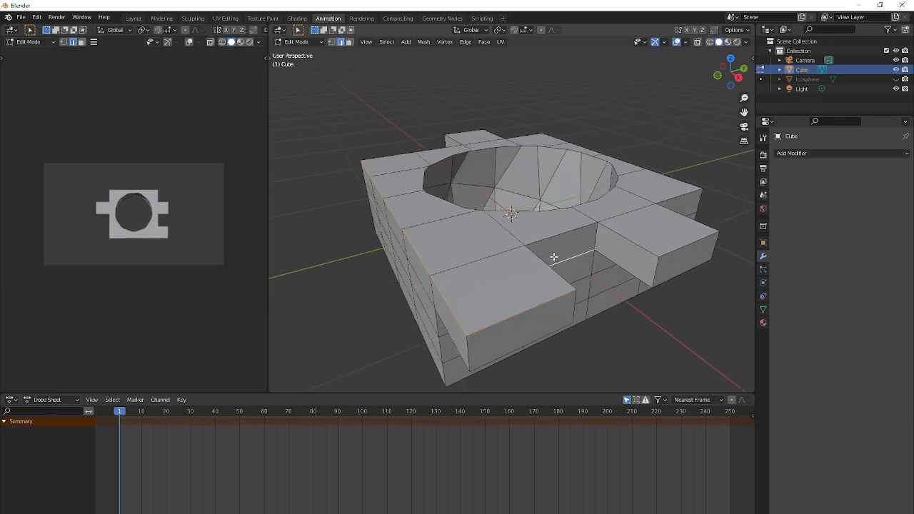
shift+click(550, 238)
Step: Add the second block's top outline edges to the selection
shift+click(634, 242)
key(ctrl+z)
shift+click(646, 245)
shift+click(674, 251)
Step: Extend the selection along the remaining upper edges and around the single block on the opposite side to close the top outline
middle_drag(678, 217, 566, 250)
ctrl+click(662, 172)
ctrl+click(647, 272)
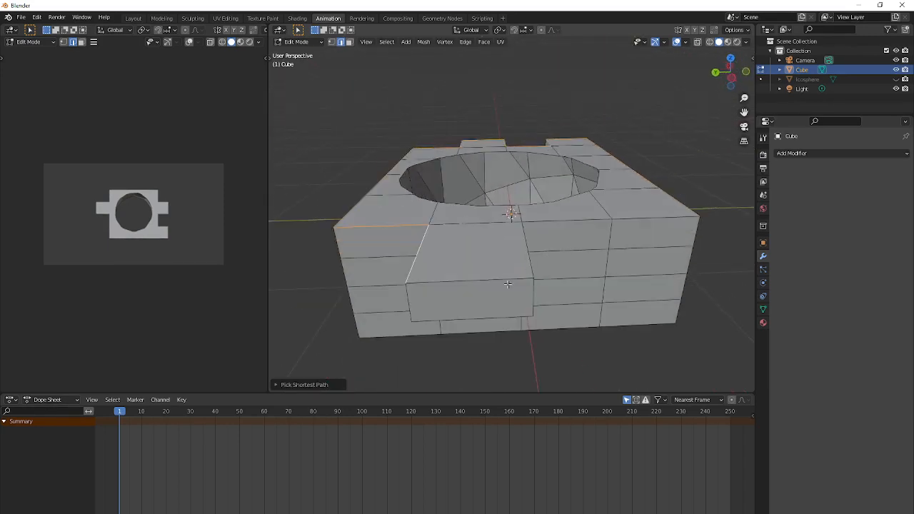
shift+click(508, 283)
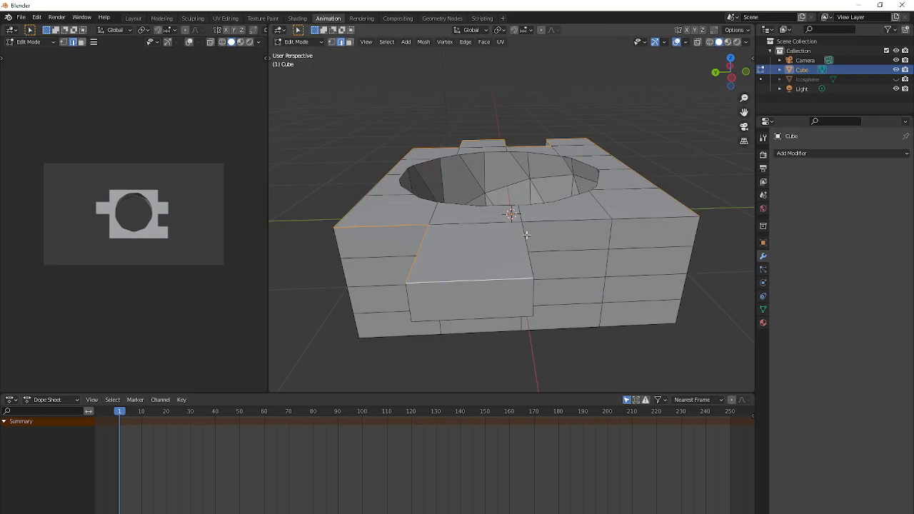
ctrl+click(622, 222)
Step: Mark the selected top outline edges as Freestyle edges
middle_drag(622, 222, 514, 218)
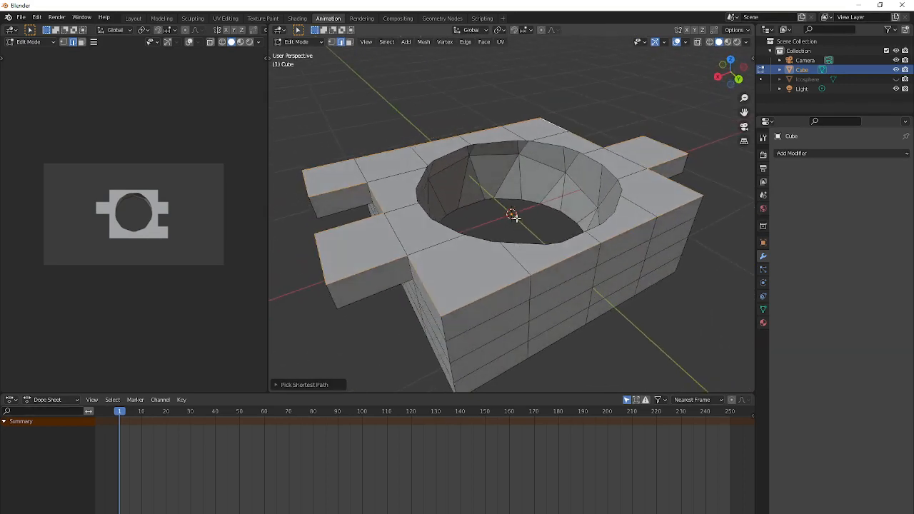
right_click(445, 255)
click(452, 471)
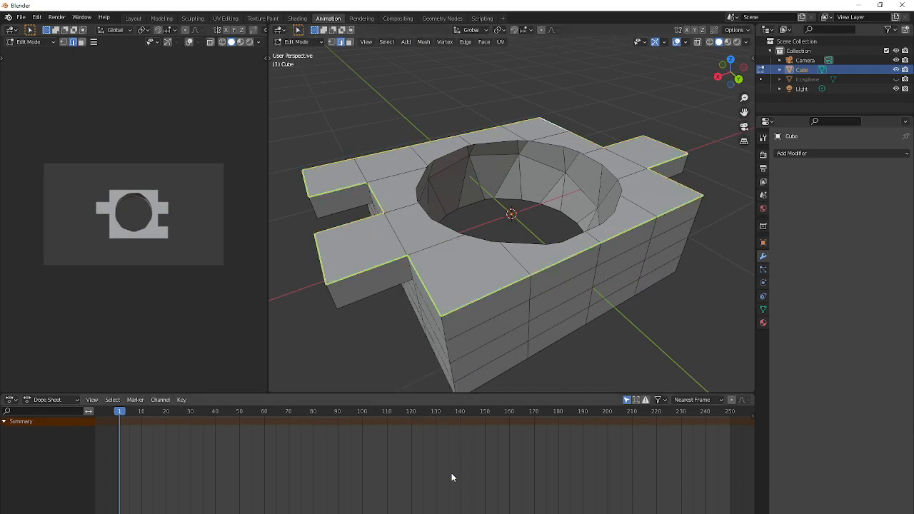
Step: Select the edge loop around the hole's upper rim and mark it as Freestyle edges
middle_drag(429, 203, 451, 162)
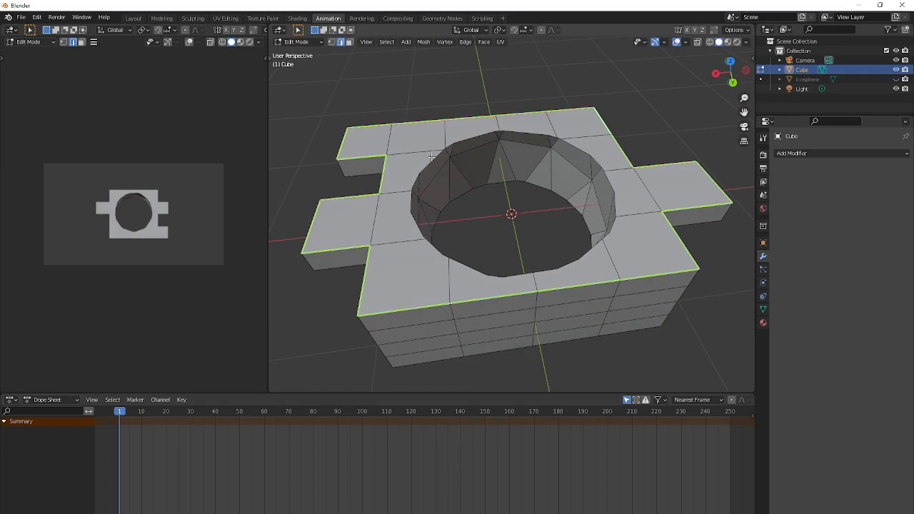
middle_drag(431, 158, 537, 170)
ctrl+click(547, 153)
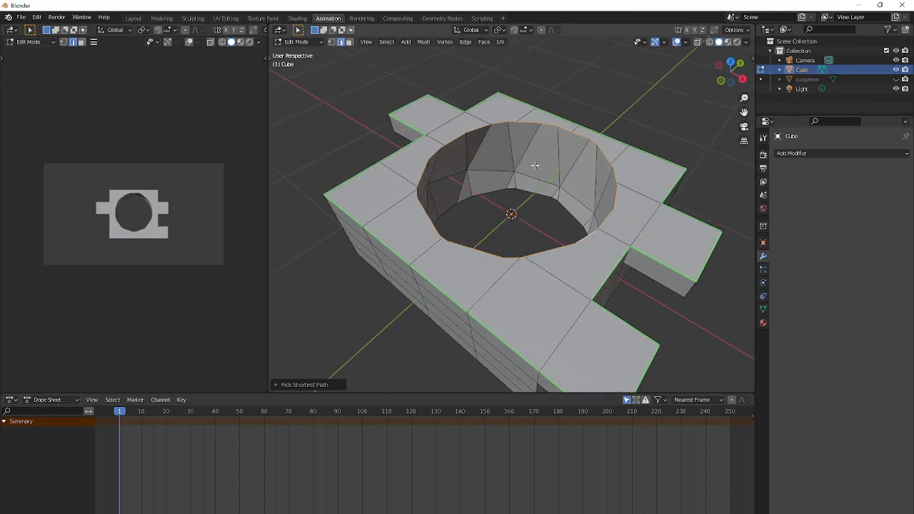
right_click(537, 170)
click(533, 252)
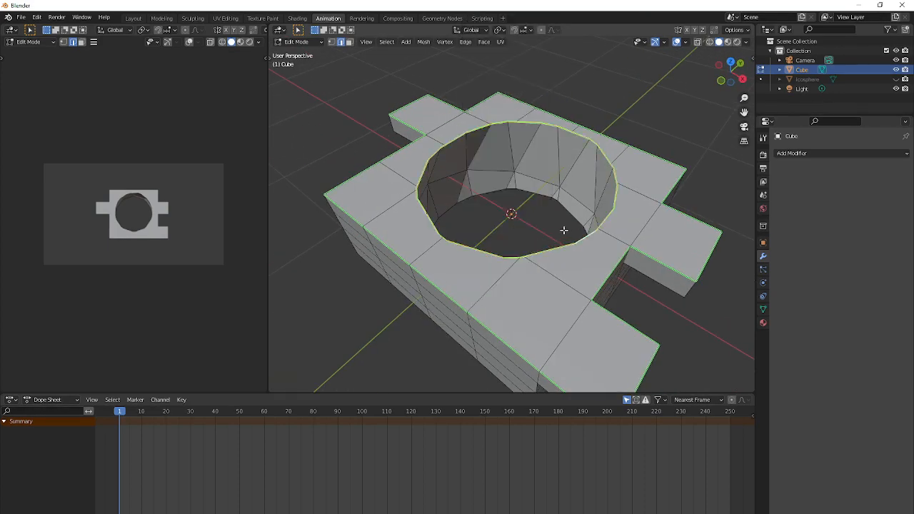
Step: Inspect the marked edges in the top orthographic view, then return to Object Mode and deselect the cube
middle_drag(565, 230, 523, 235)
key(Tab)
scroll(578, 231, down, 3)
middle_drag(579, 234, 500, 196)
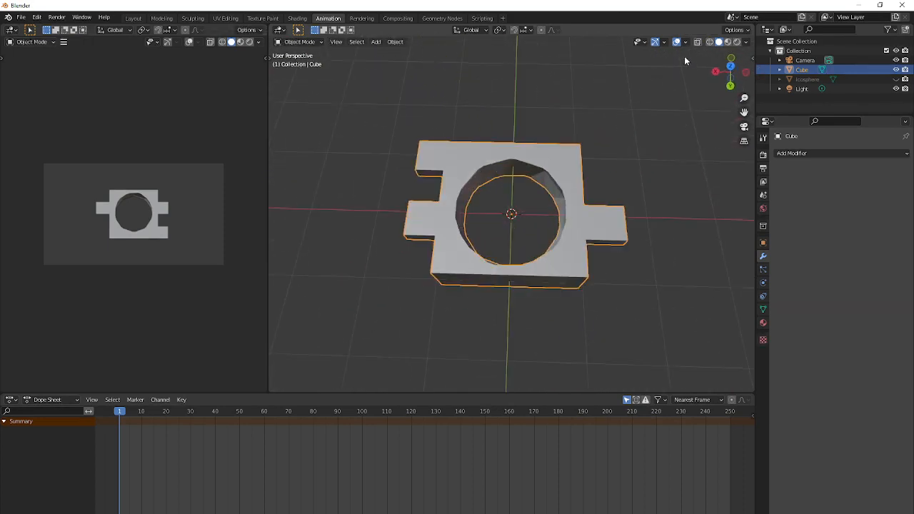
click(730, 69)
key(Tab)
scroll(545, 229, up, 1)
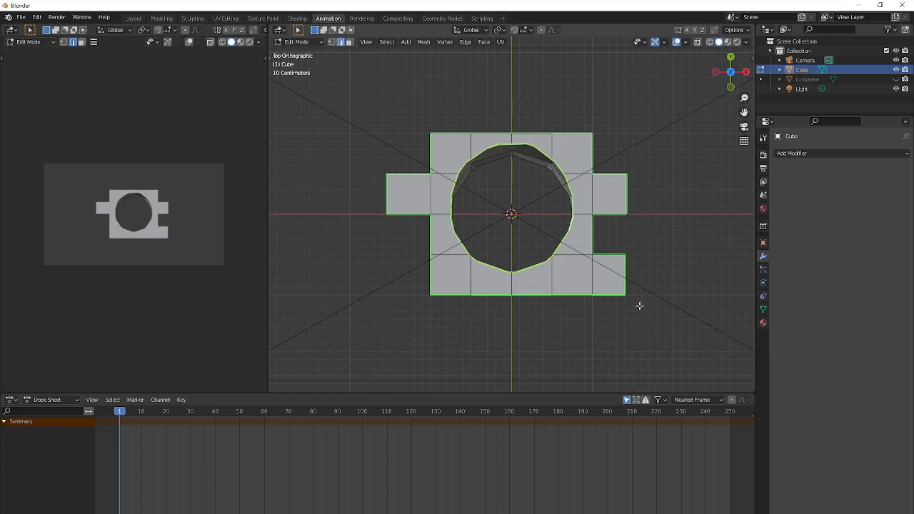
key(Tab)
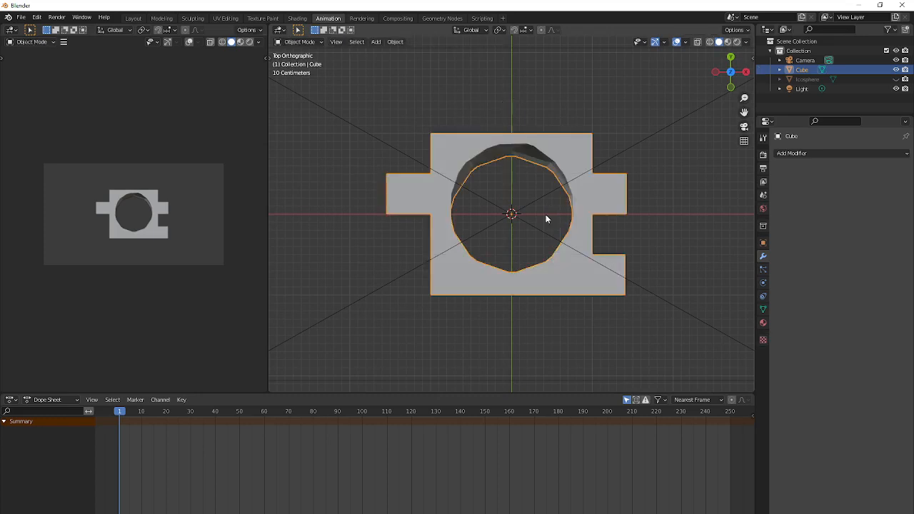
click(659, 234)
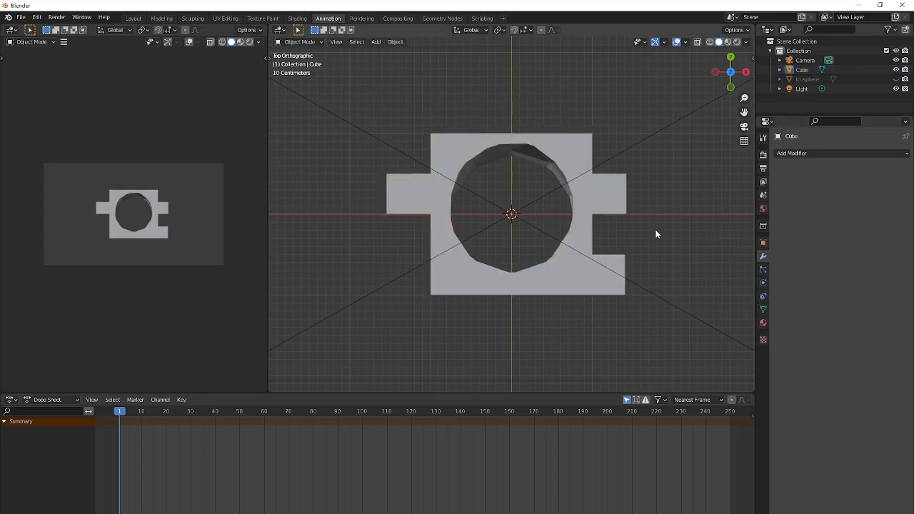
Step: Show the render settings, then reapply the Freestyle edge mark to the cube's selected hole rim in Edit Mode and return to Object Mode
click(763, 154)
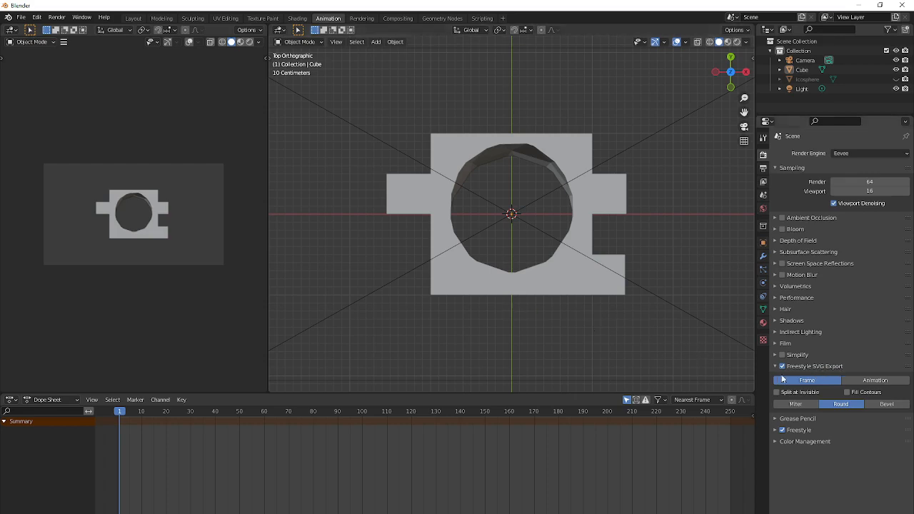
click(455, 265)
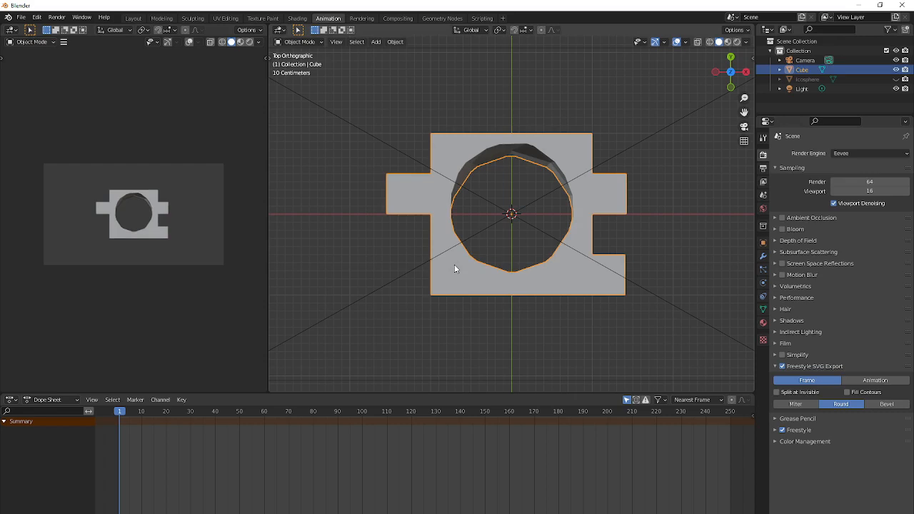
right_click(455, 264)
key(Tab)
right_click(449, 214)
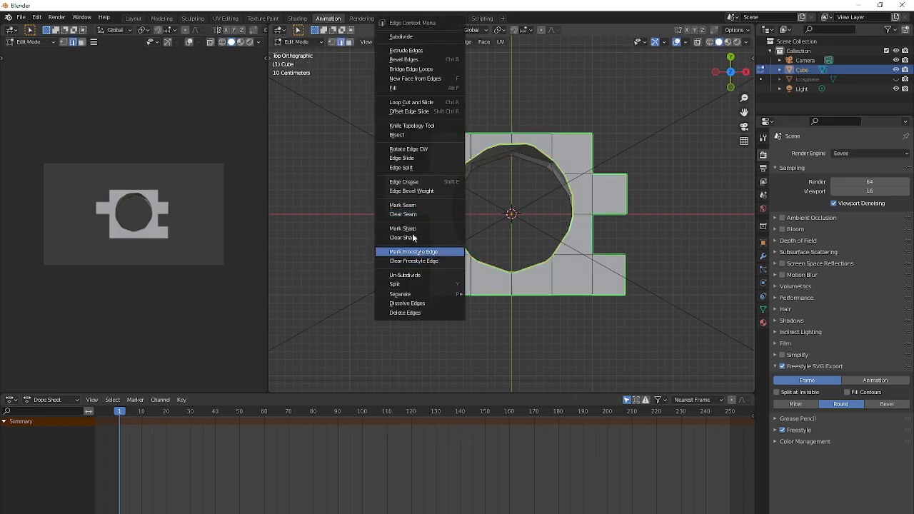
click(414, 251)
key(Tab)
Step: Search the add-on preferences for "free" to check whether the Freestyle SVG Exporter is enabled
click(20, 16)
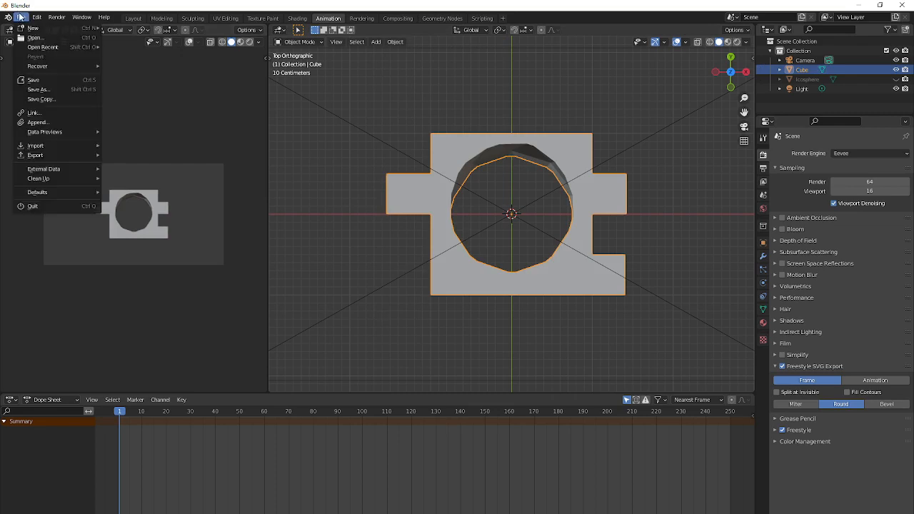
mouse_move(53, 18)
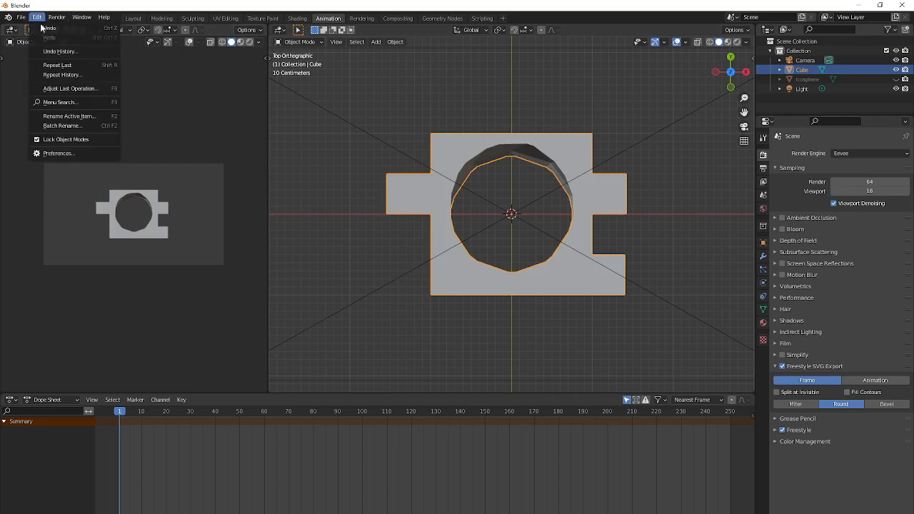
click(71, 155)
click(272, 33)
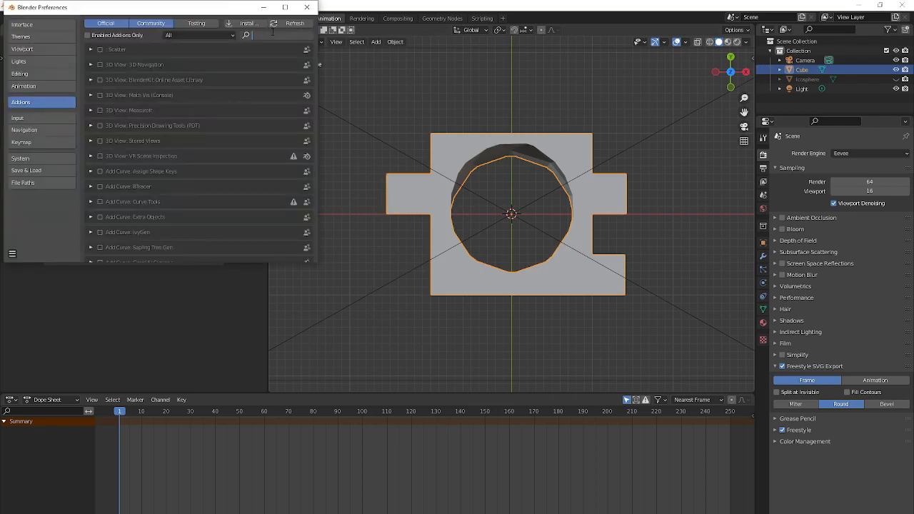
text(free)
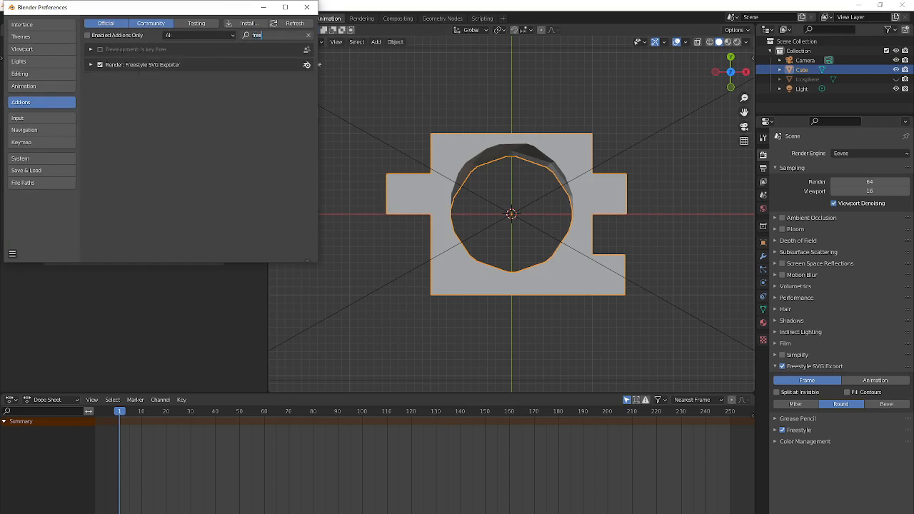
click(307, 8)
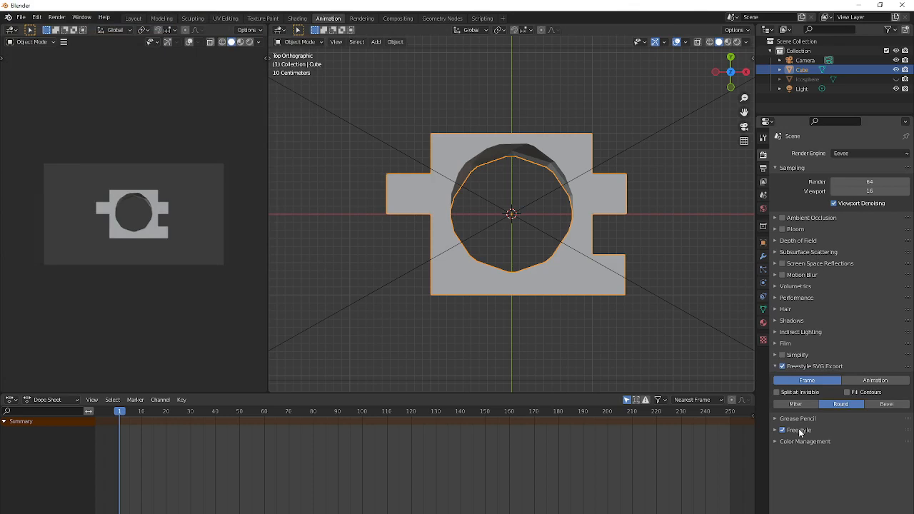
Step: Restrict the Freestyle line set's edge types to Edge Mark by disabling Silhouette, Border and Crease
click(763, 183)
scroll(822, 421, down, 10)
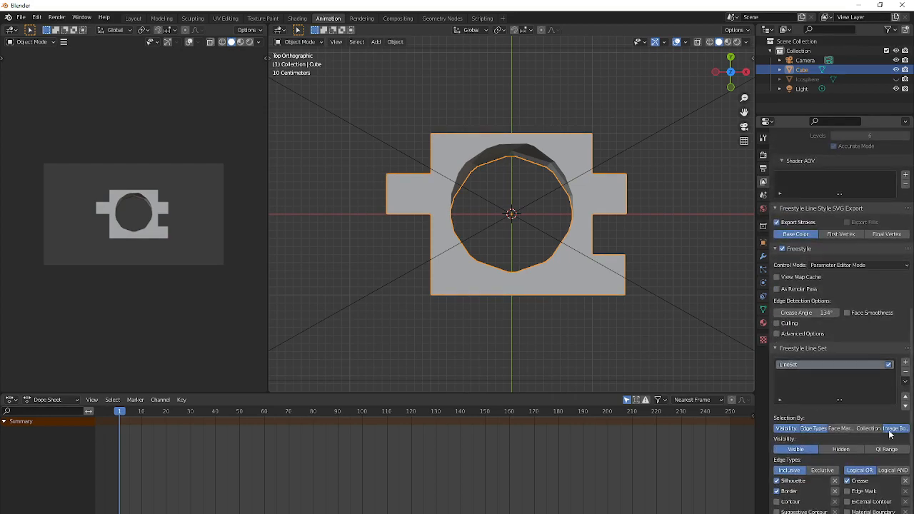
click(777, 492)
click(777, 480)
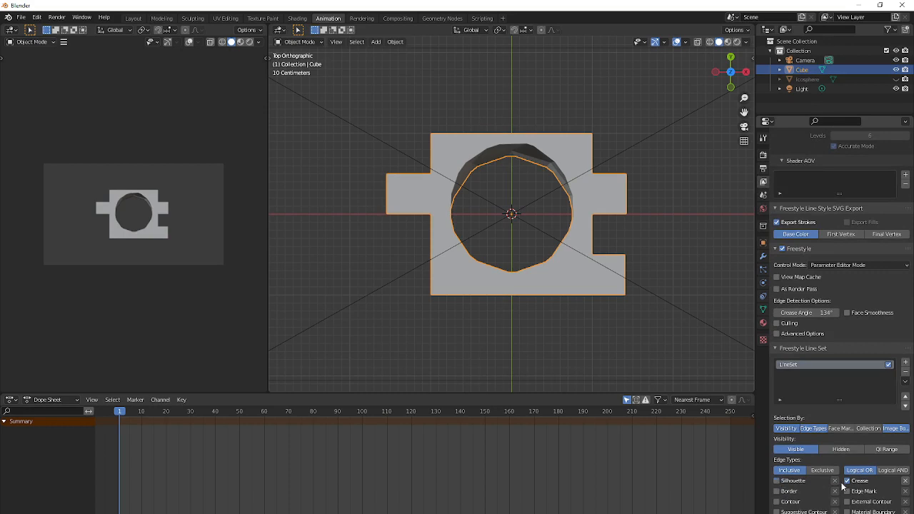
click(848, 491)
click(848, 482)
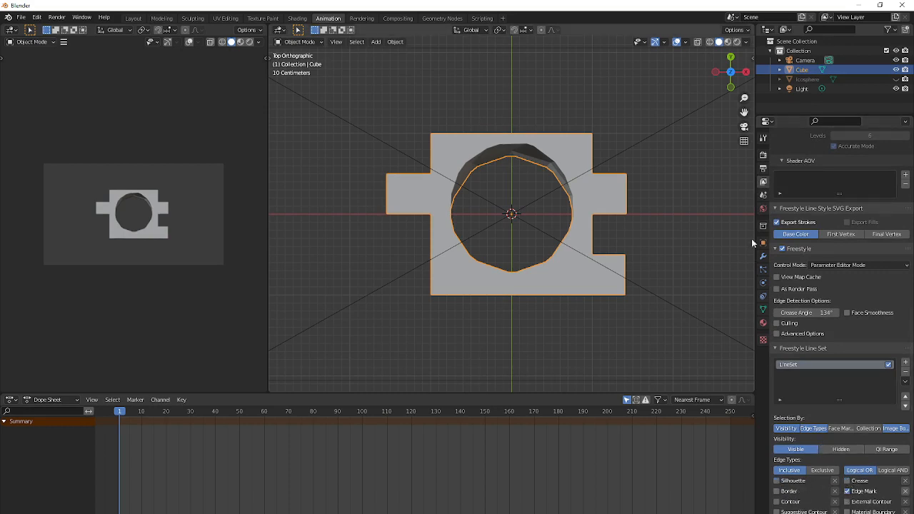
Step: Confirm the vector_files folder as the render output location
click(764, 168)
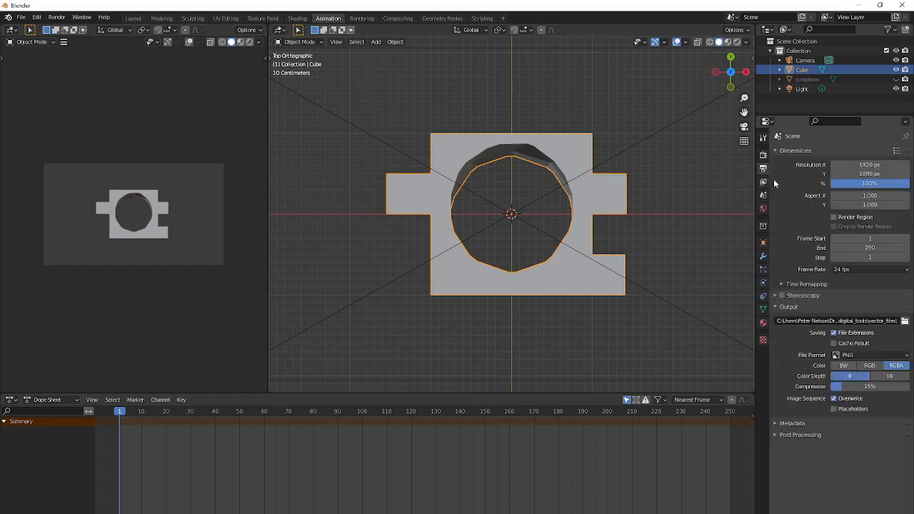
click(904, 322)
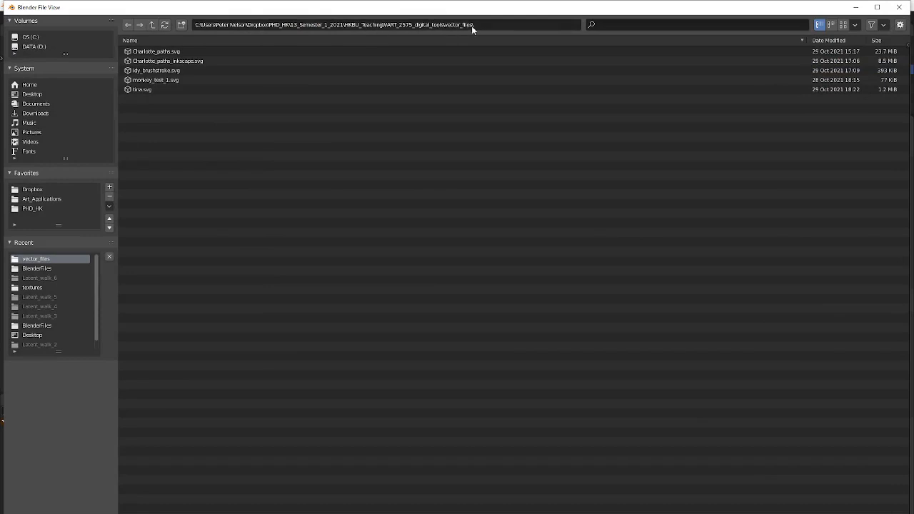
key(Return)
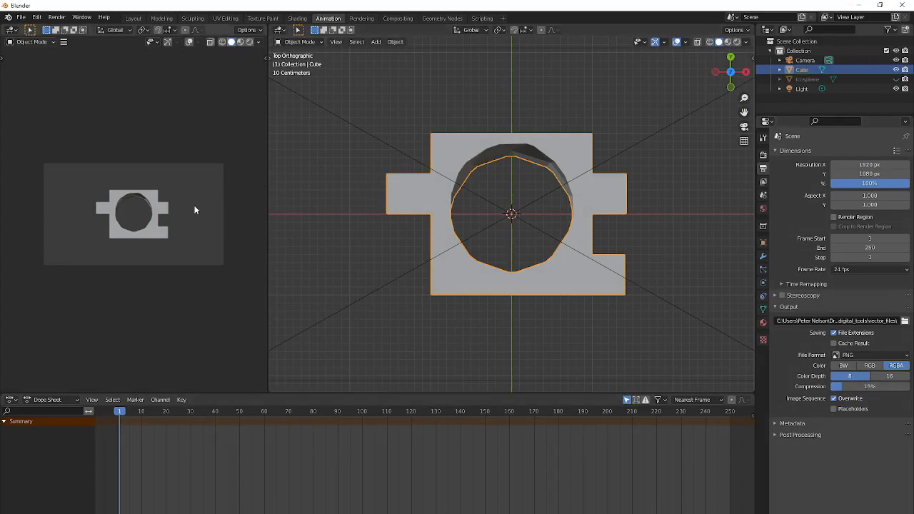
Step: Render the current frame and inspect the Freestyle outlines around the block and its hole
click(56, 17)
click(64, 28)
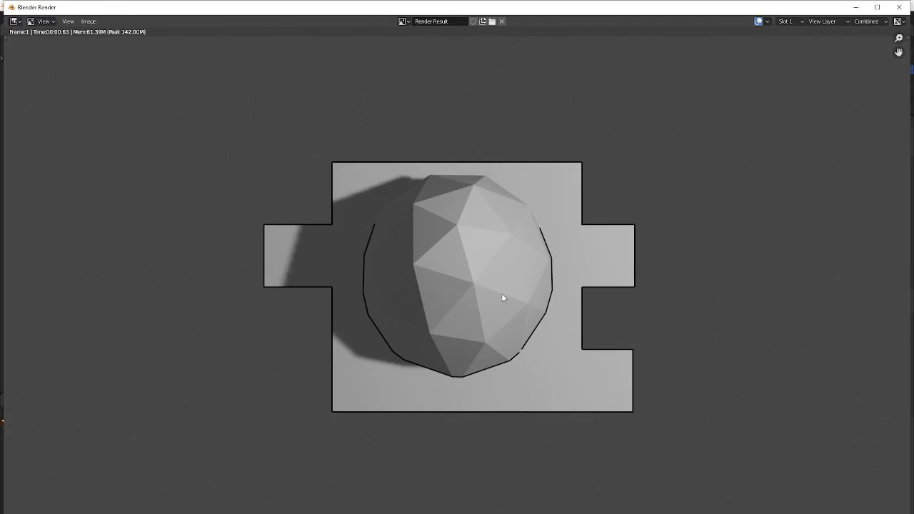
scroll(479, 285, up, 1)
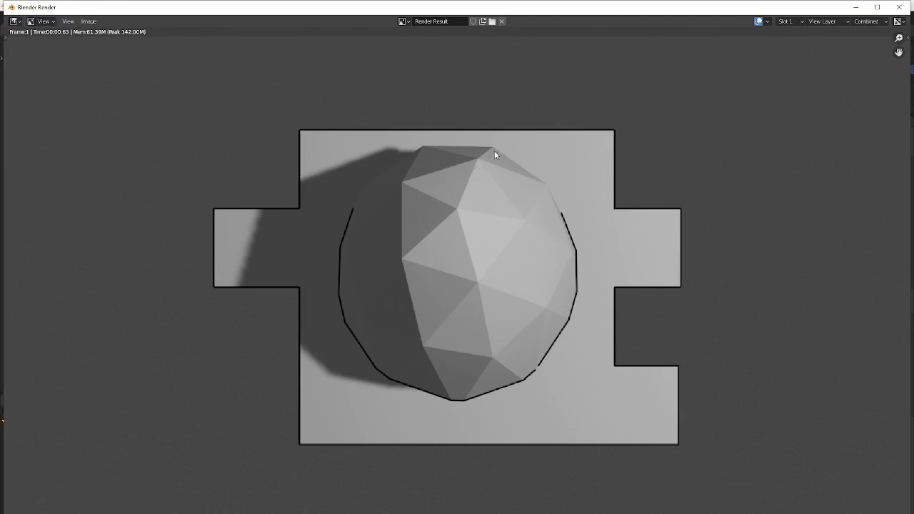
click(900, 7)
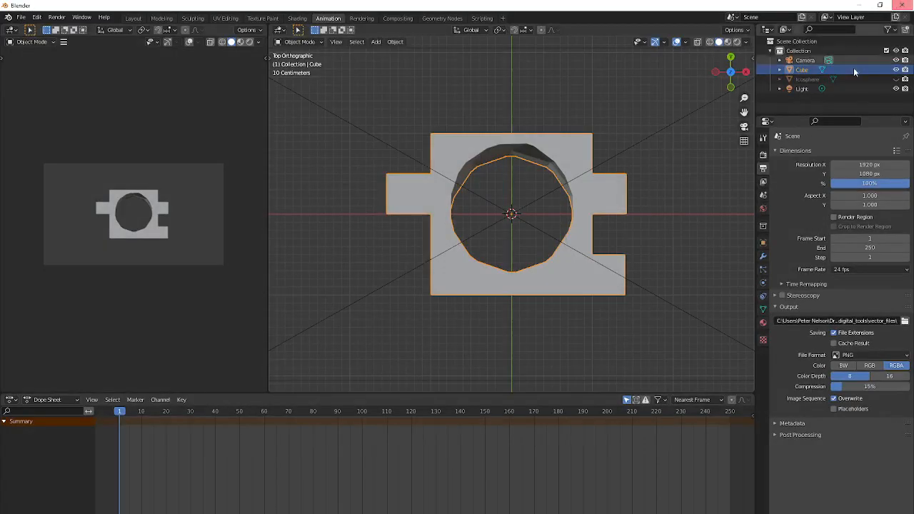
Step: Disable the icosphere in renders while keeping it hidden in the viewport
click(897, 79)
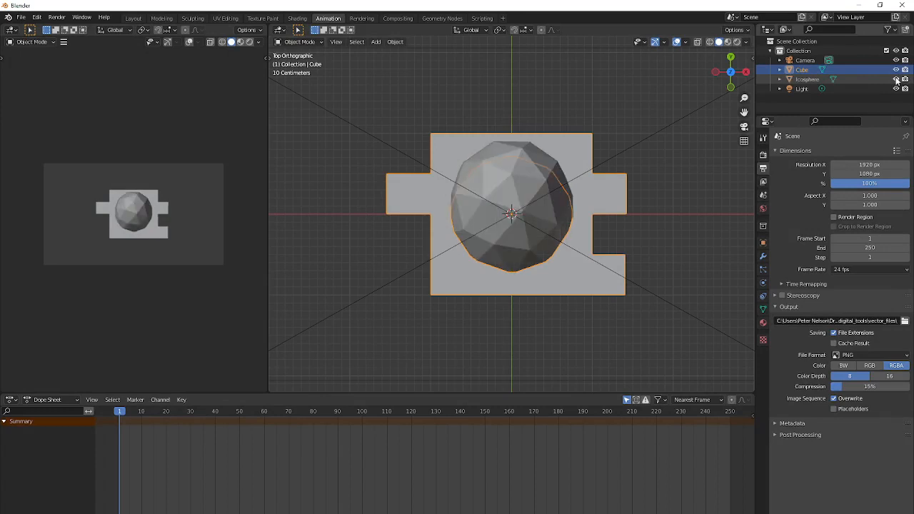
click(897, 80)
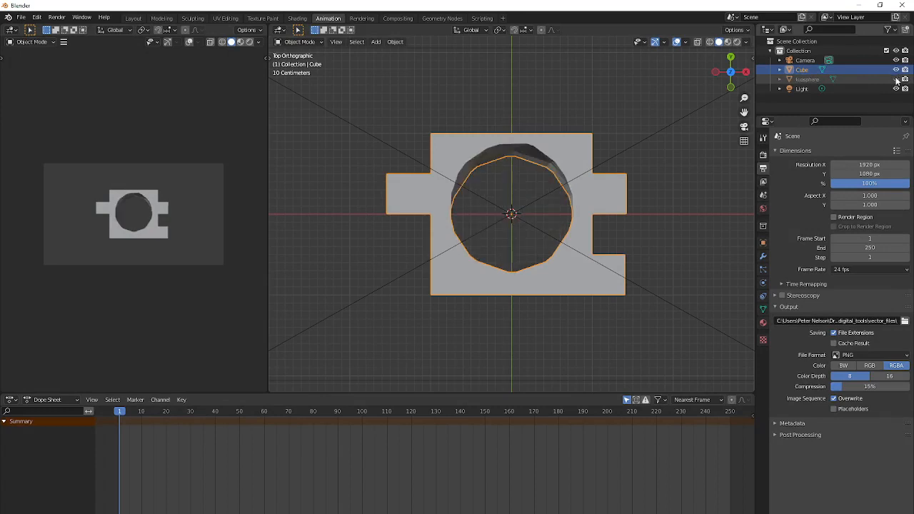
click(897, 79)
click(897, 79)
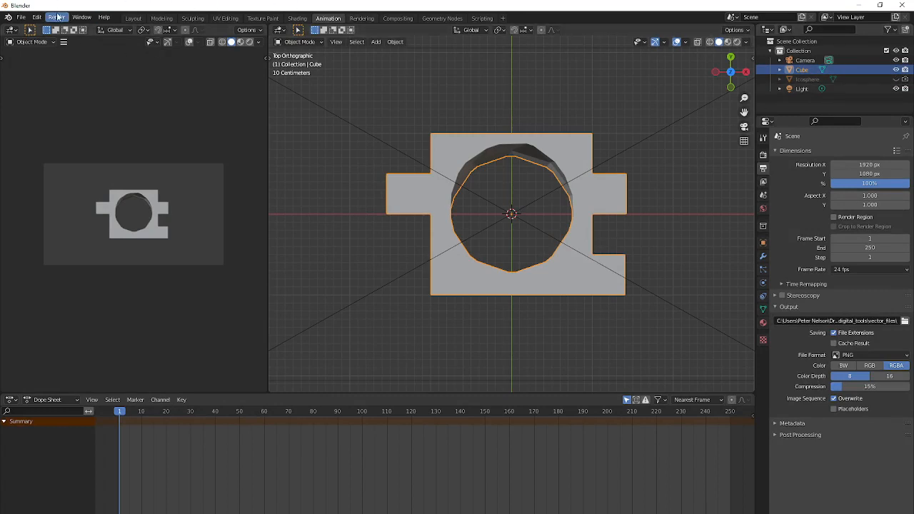
Step: Render the image again without the icosphere and inspect the outlines of the block and hole
click(57, 17)
click(60, 27)
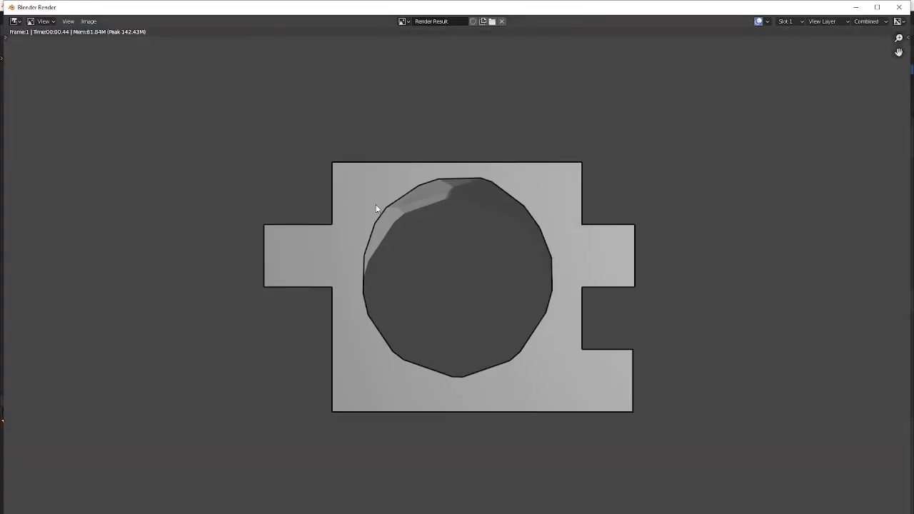
scroll(557, 310, up, 1)
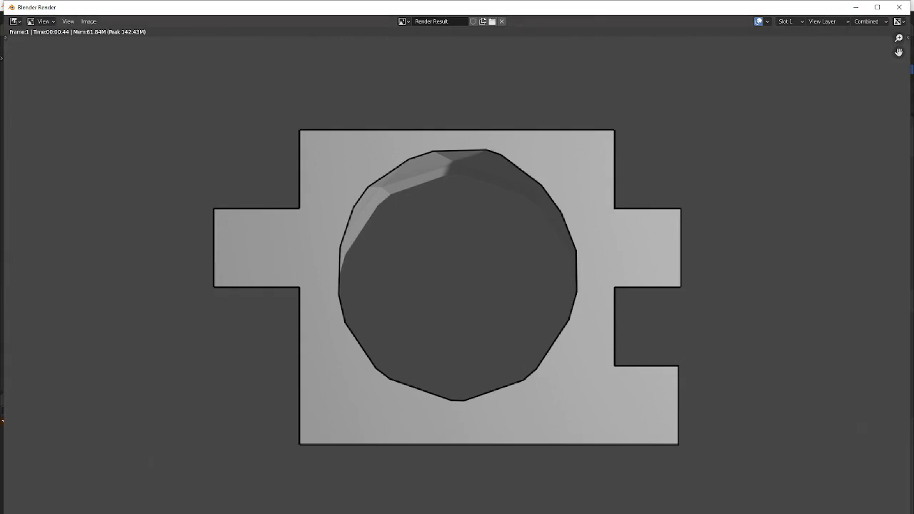
Step: Switch to Inkscape, dismiss the open print-preview extension dialogs and create a new document
click(362, 513)
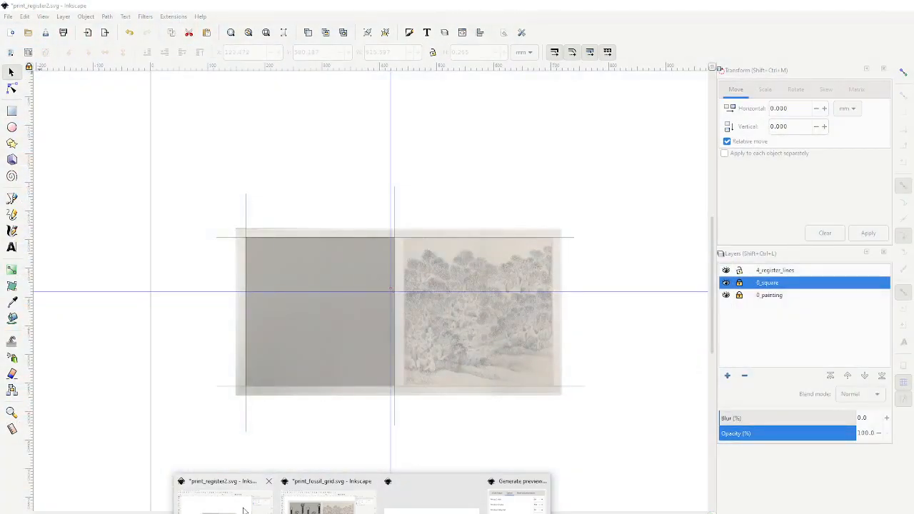
click(230, 512)
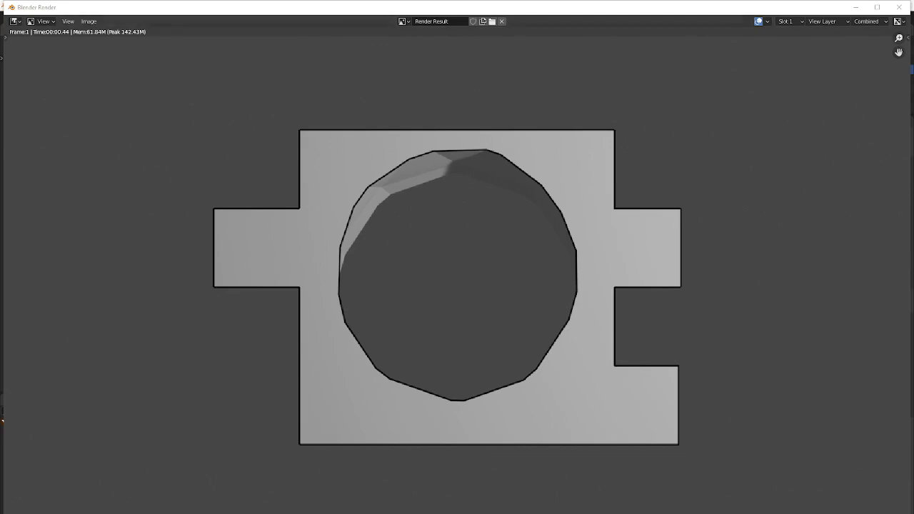
mouse_move(362, 513)
click(328, 493)
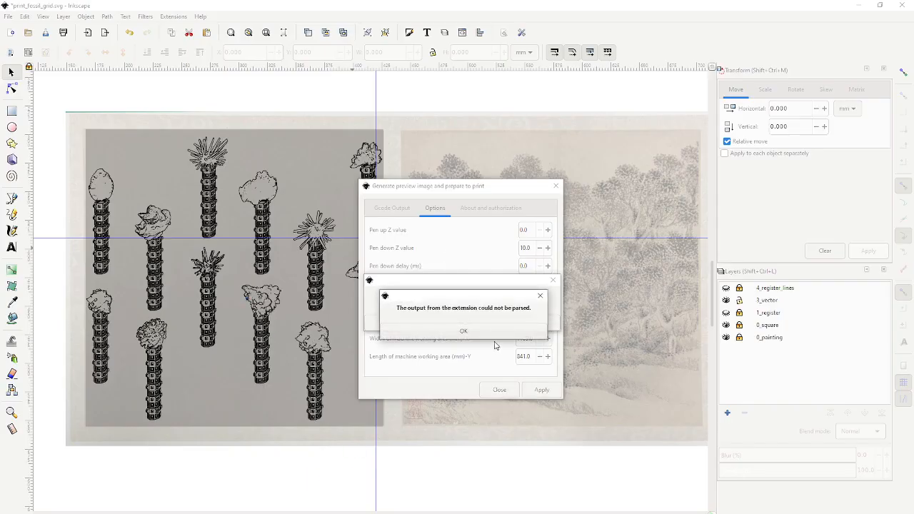
click(496, 330)
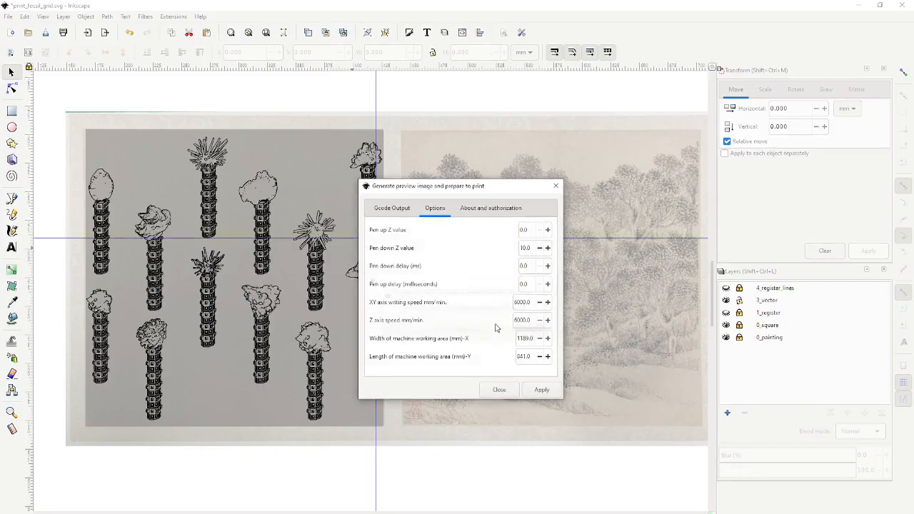
click(556, 186)
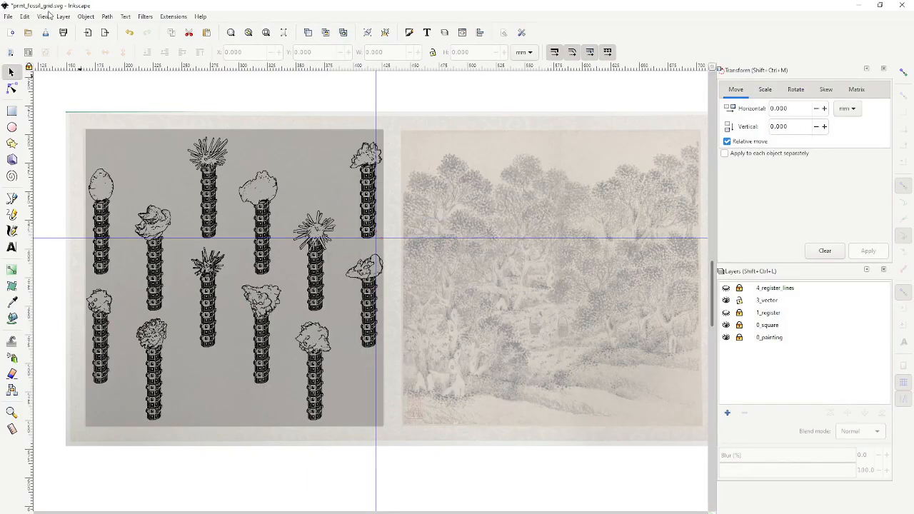
click(9, 16)
click(16, 28)
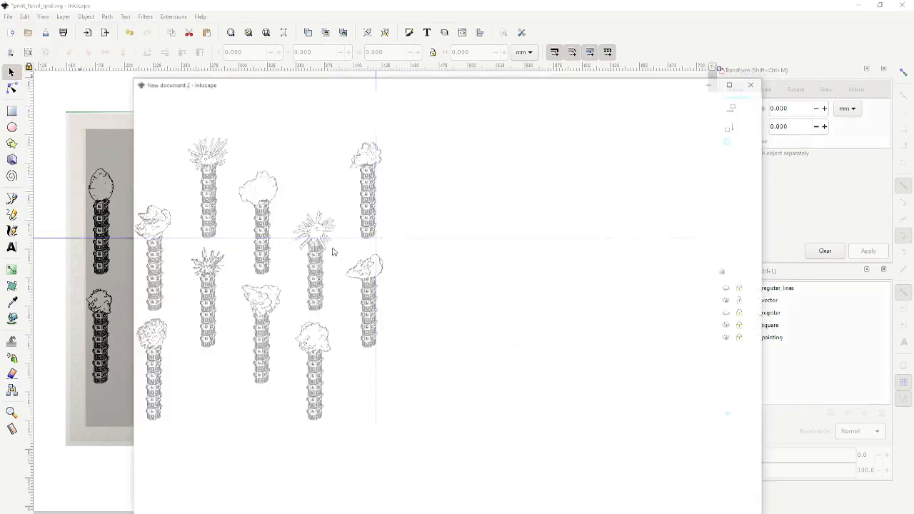
Step: Maximize the new document window, start importing a file and browse up from chinese_replicas to the Dropbox folder
click(736, 80)
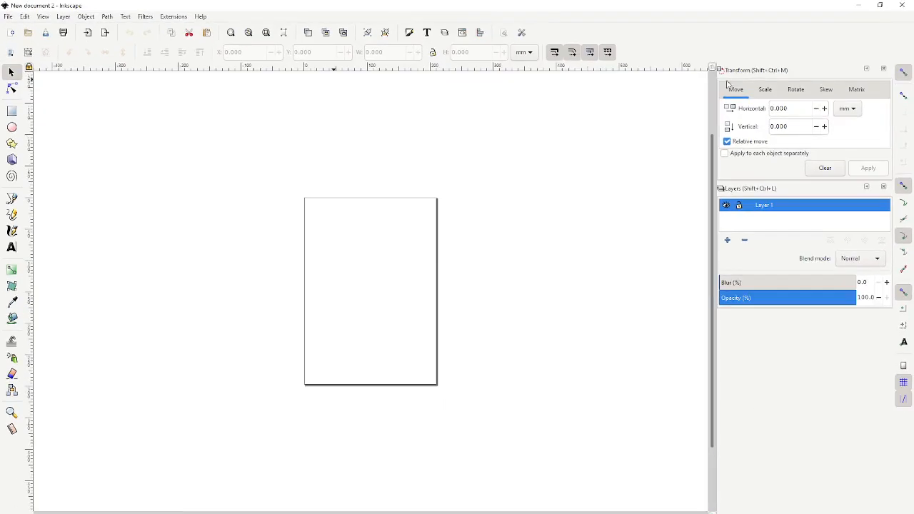
click(7, 16)
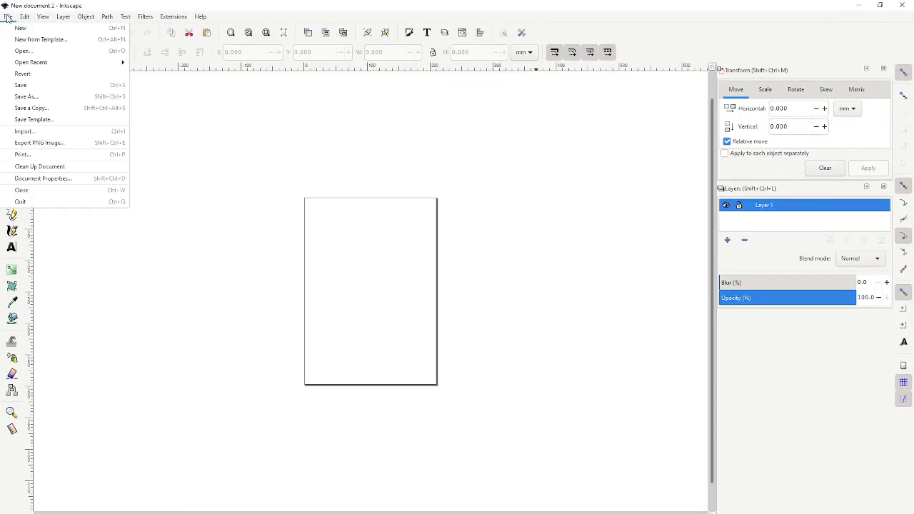
click(45, 131)
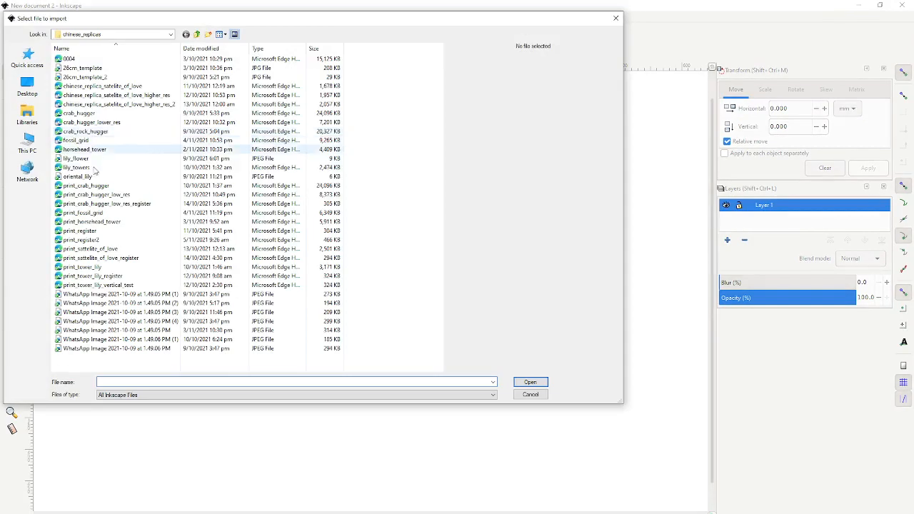
click(197, 36)
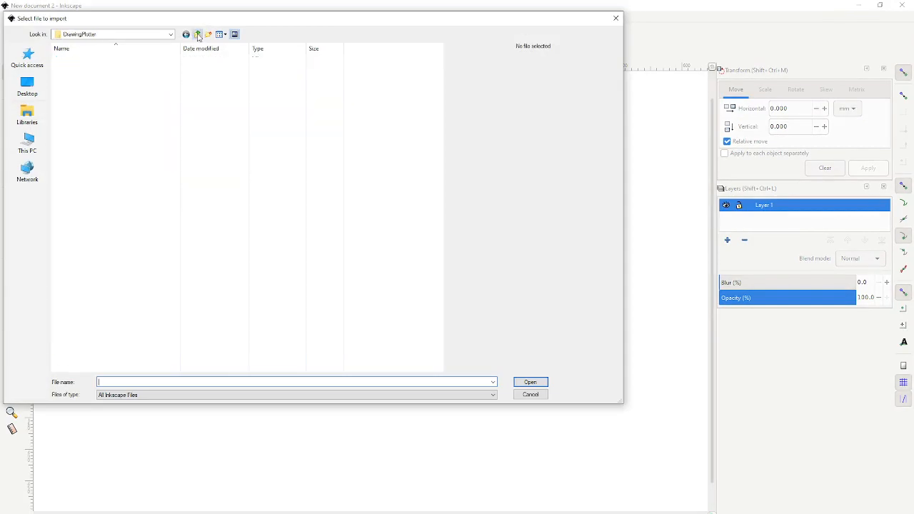
click(197, 36)
click(198, 35)
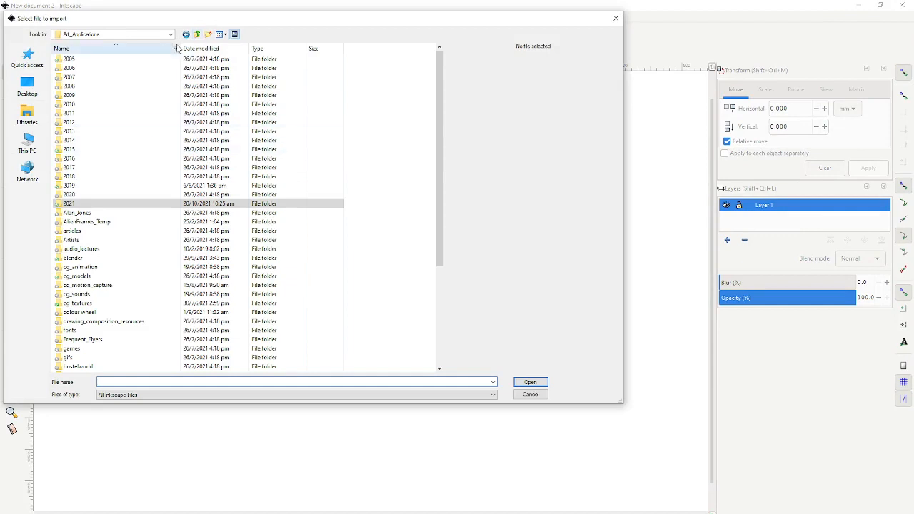
click(197, 35)
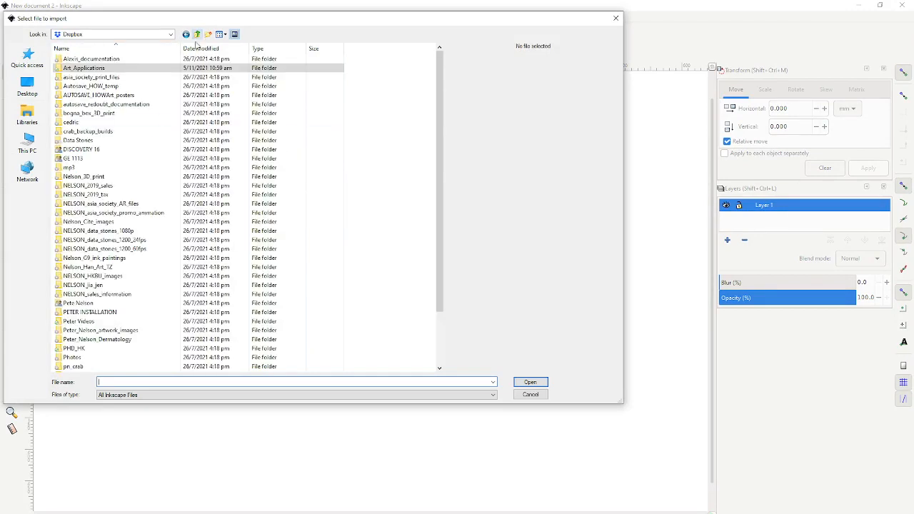
Step: Browse through PHD_HK, 13_Semester_1_2021, HKBU_Teaching and VART_2575_digital_tools to the vector_files folder
double_click(79, 348)
click(106, 169)
double_click(107, 171)
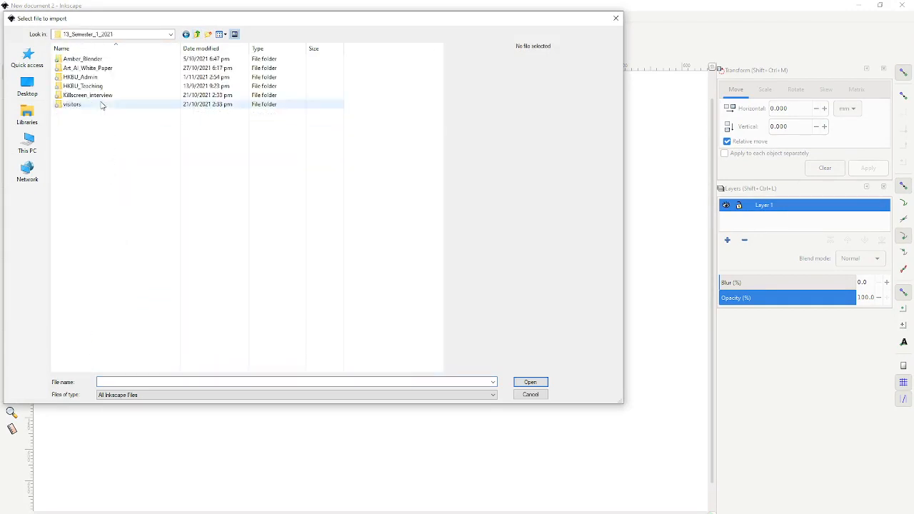
click(97, 77)
double_click(97, 77)
click(100, 60)
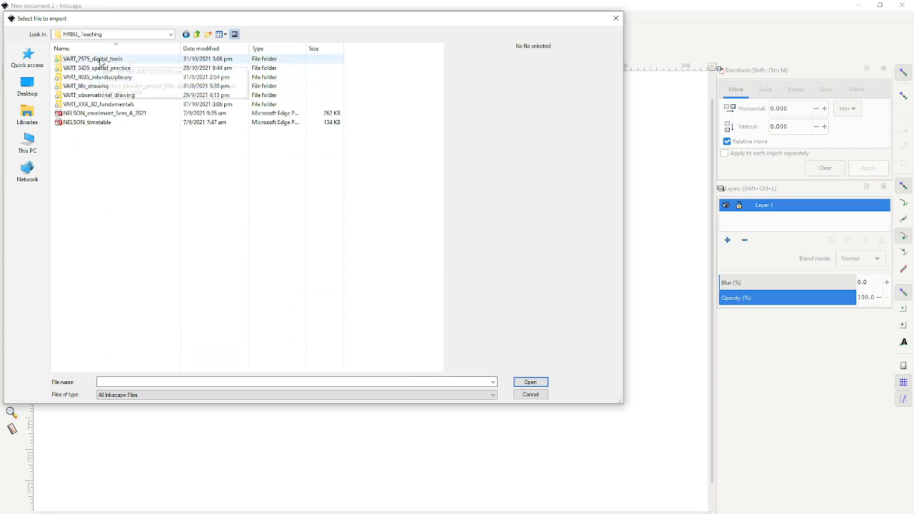
double_click(101, 60)
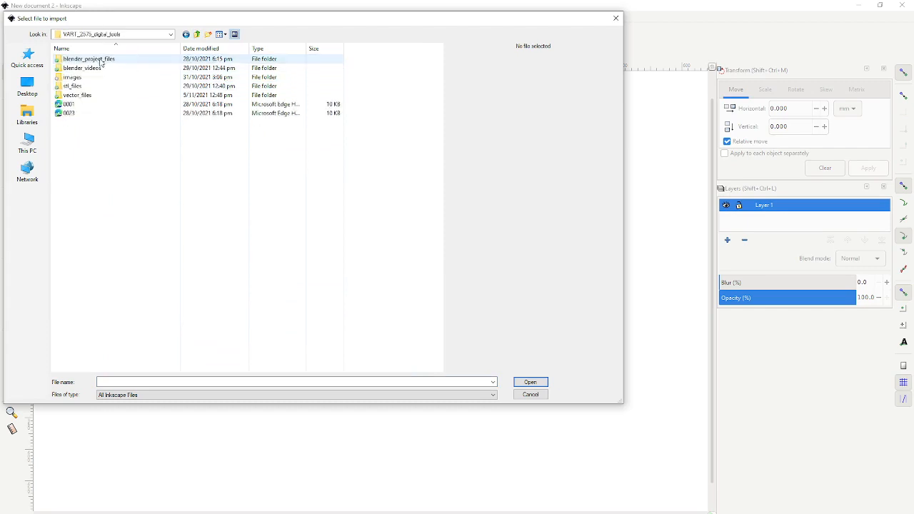
double_click(77, 94)
Step: Import the rendered 0001 SVG into the document as editable objects
click(68, 59)
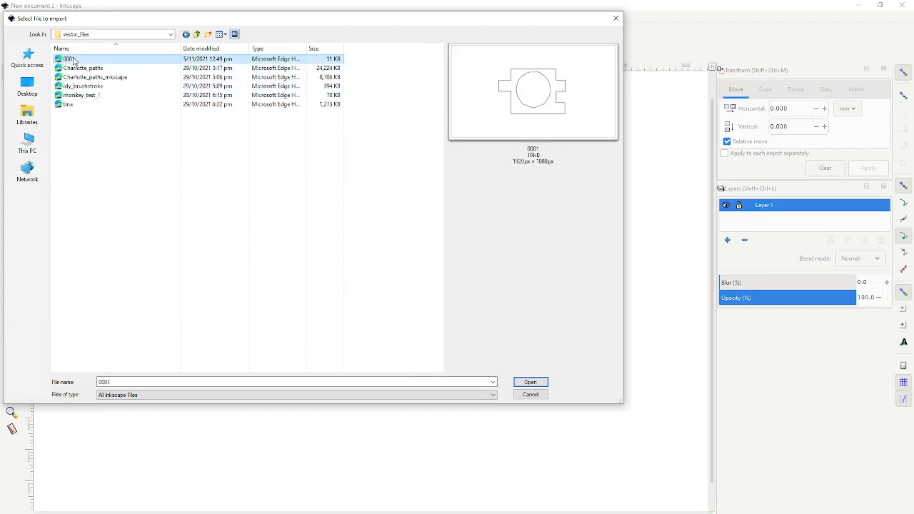
click(542, 386)
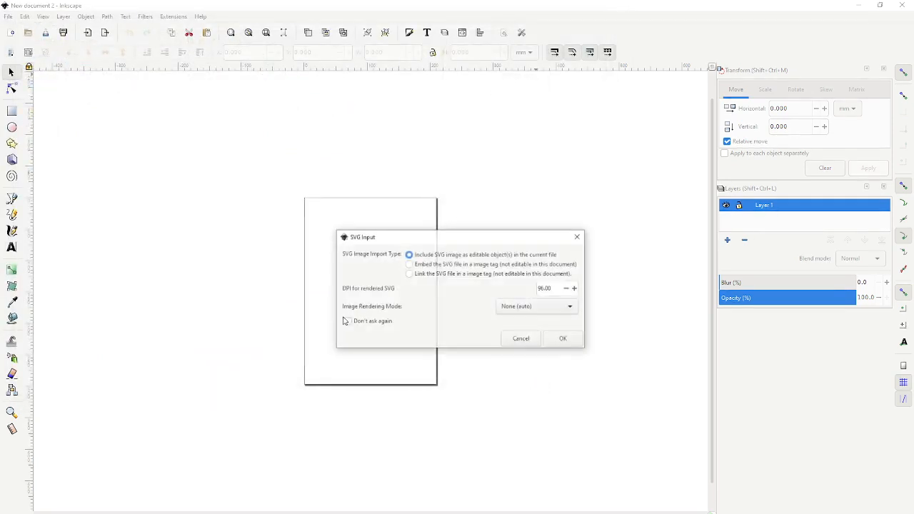
click(557, 339)
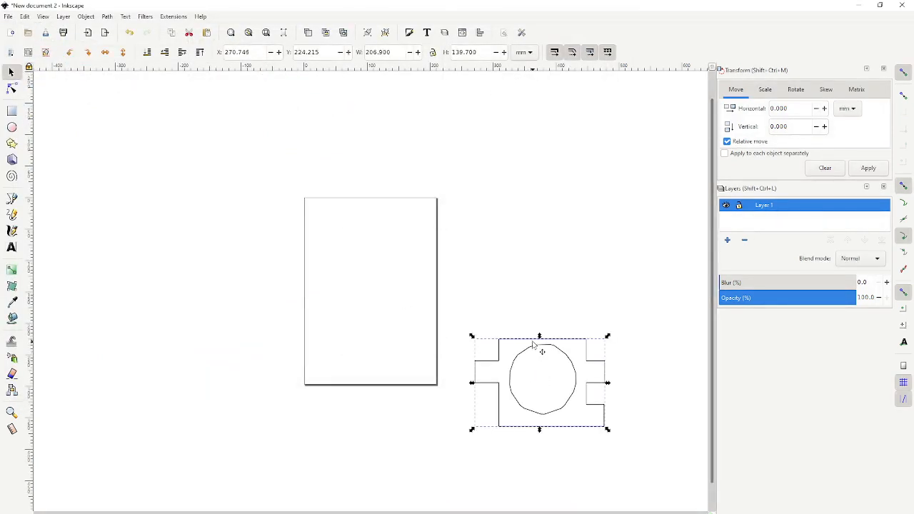
Step: Move the imported outlines onto the page, scale them proportionally to about 164 × 111 mm, place them in the upper half and deselect
mouse_move(518, 334)
mouse_down()
mouse_move(405, 266)
mouse_move(347, 224)
mouse_move(345, 212)
mouse_up()
ctrl+scroll(377, 288, up, 2)
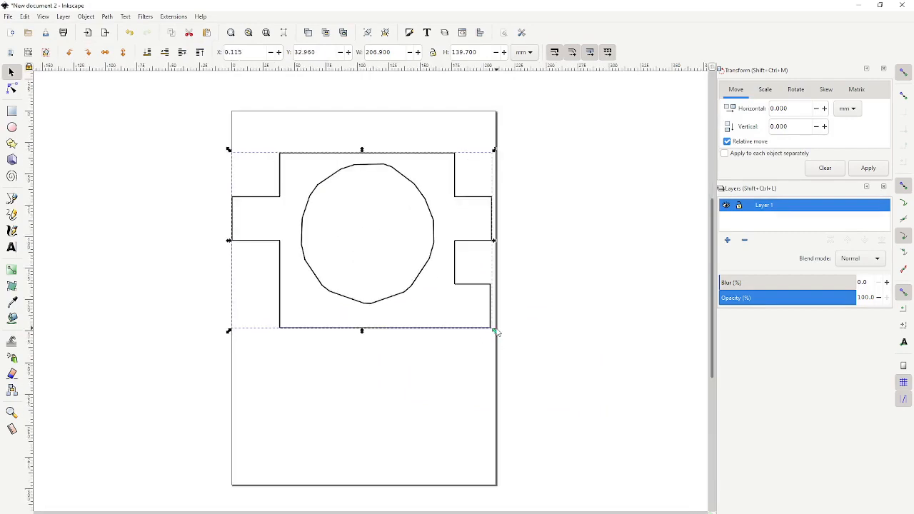
ctrl+drag(496, 333, 441, 292)
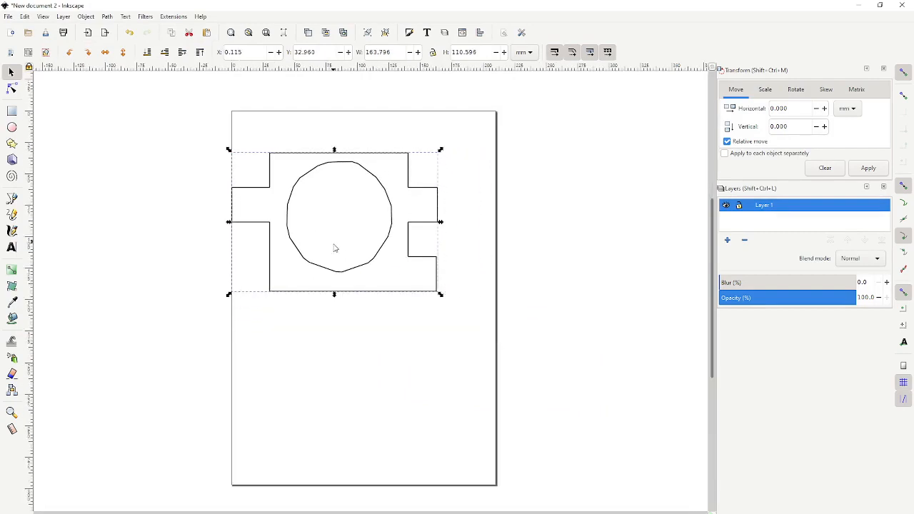
drag(353, 280, 377, 306)
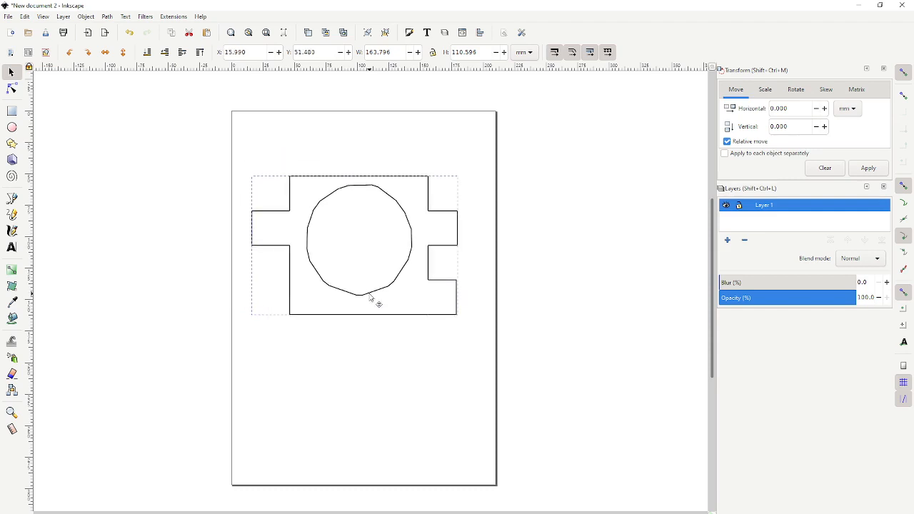
click(434, 398)
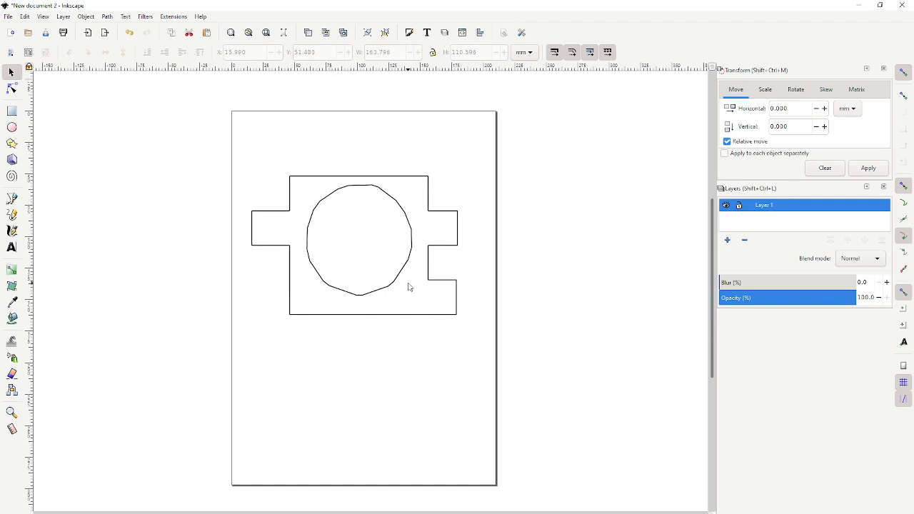
Step: Switch to Blender, minimize the render result and show the block's transform values to examine its dimensions in perspective
key(alt+Tab)
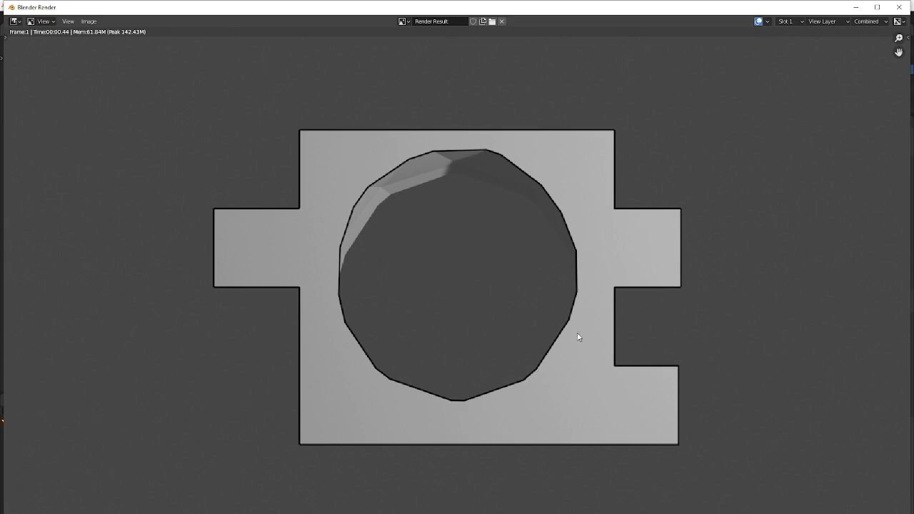
click(855, 8)
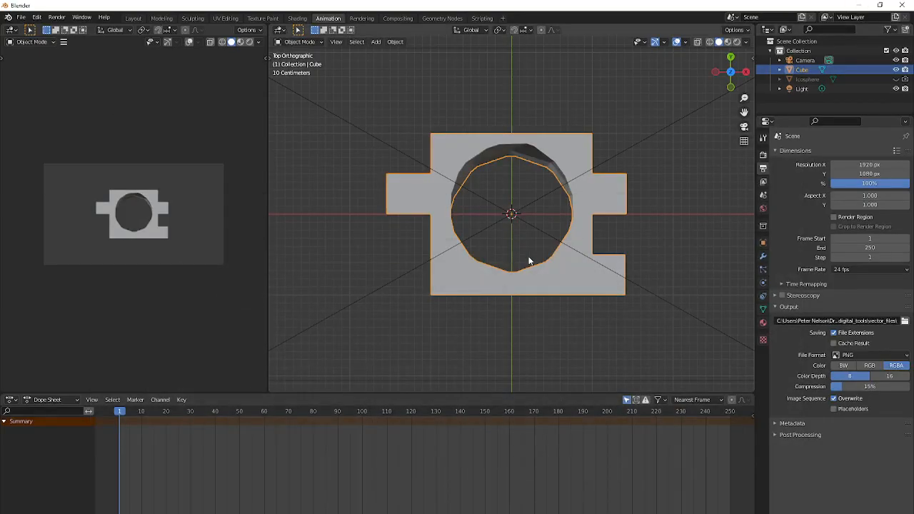
key(n)
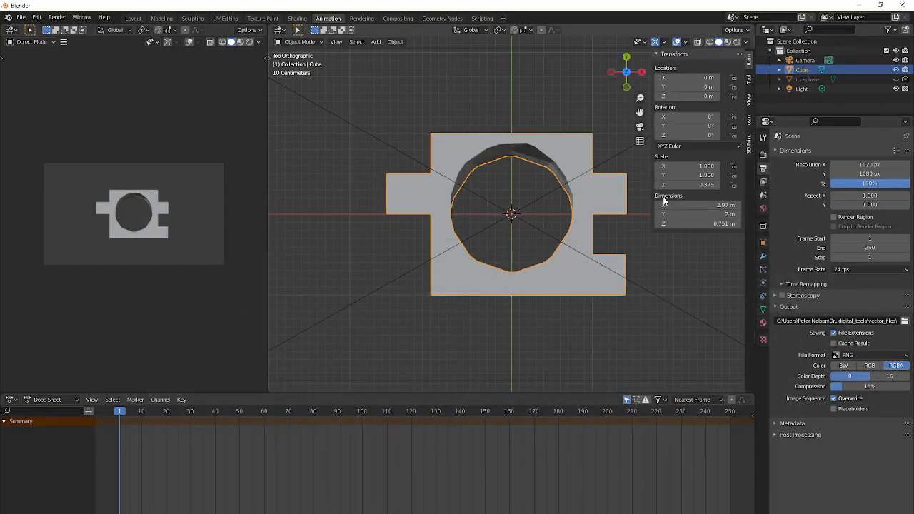
middle_drag(655, 242, 538, 248)
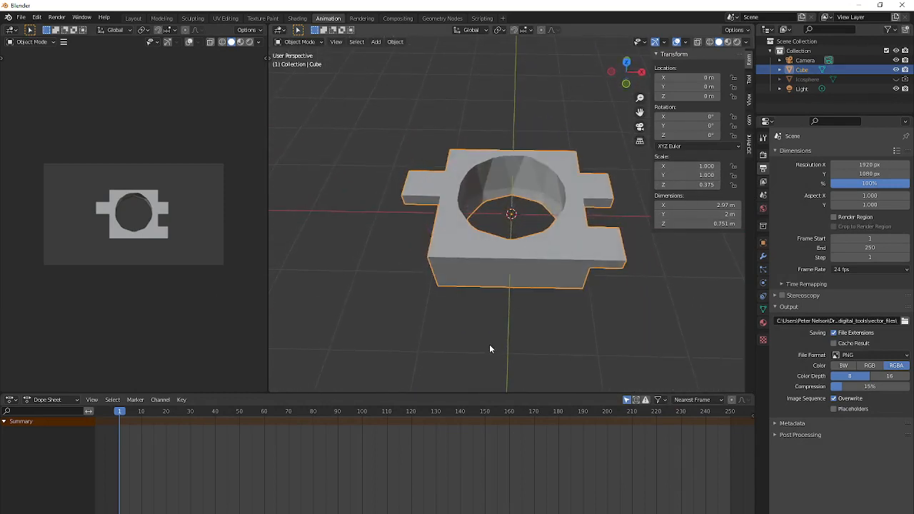